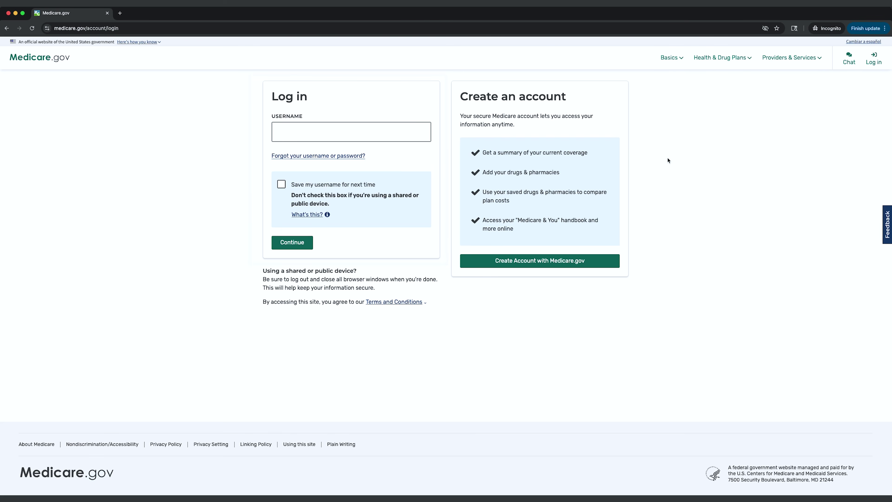
Step: Log in to the Medicare account with the username, the account password and the texted security code
click(280, 132)
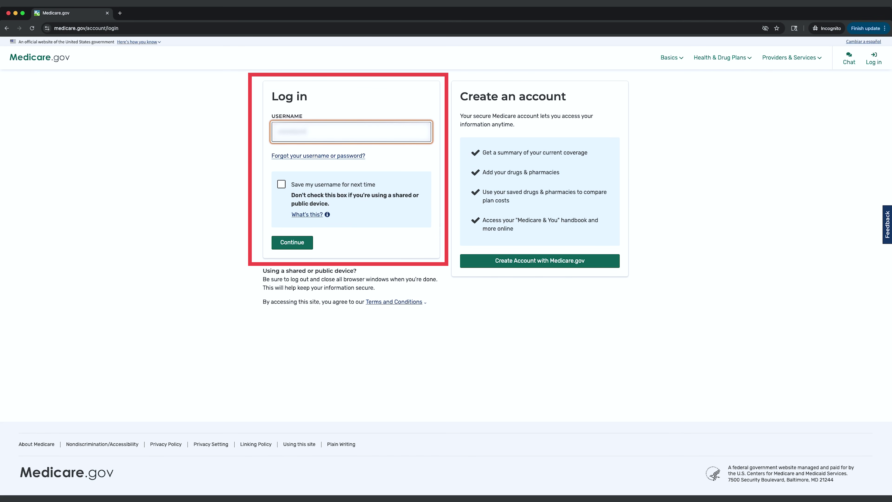
click(273, 239)
text(••)
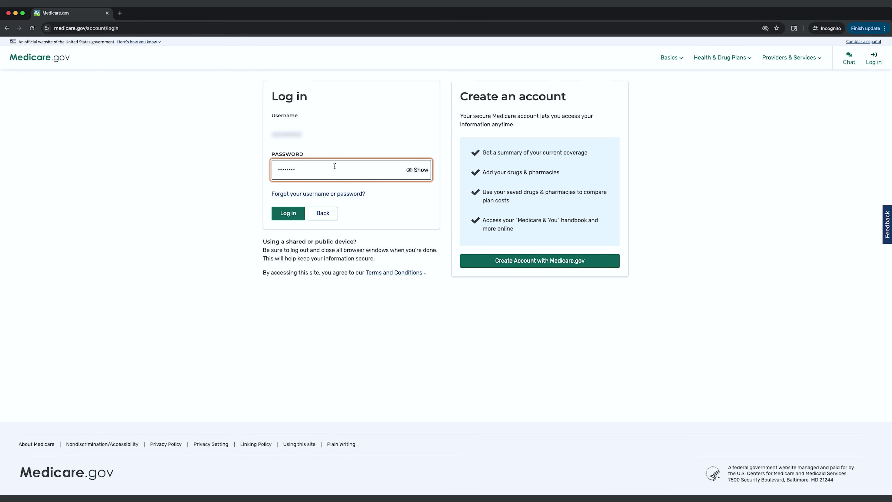
click(291, 213)
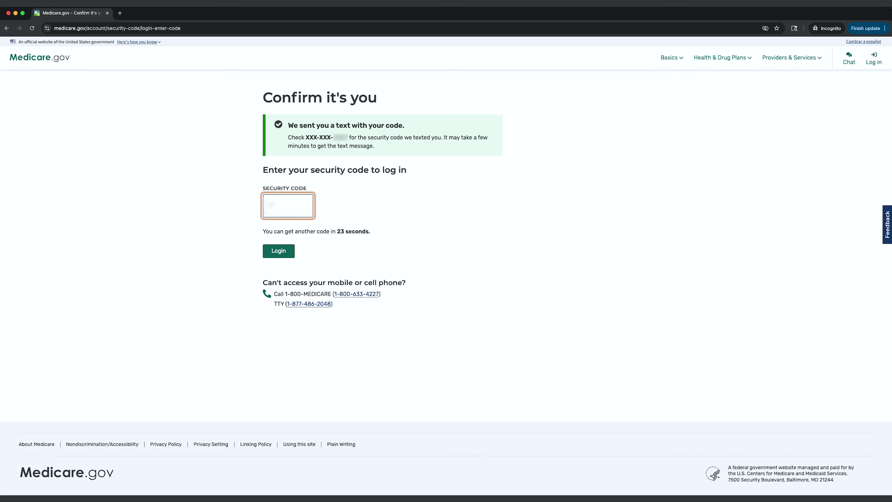
text(••••••)
key(Return)
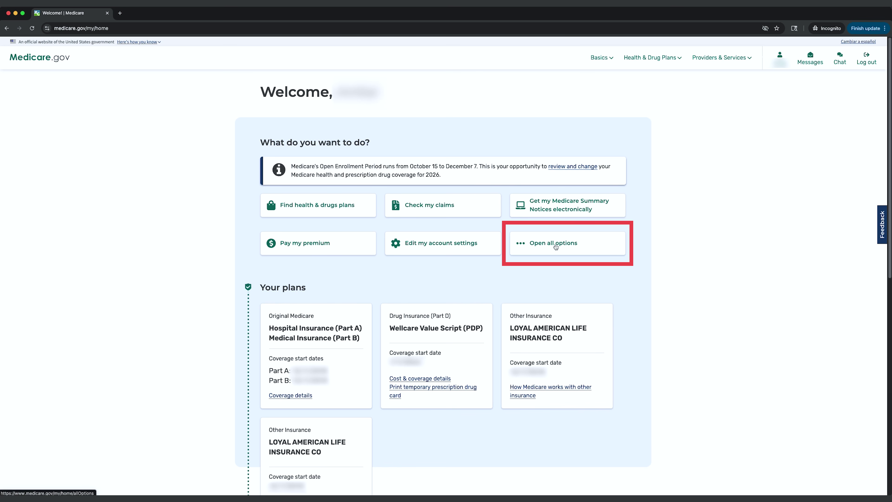
Step: Open the health and drug plan finder from the full list of account options and review the plan summary
click(555, 247)
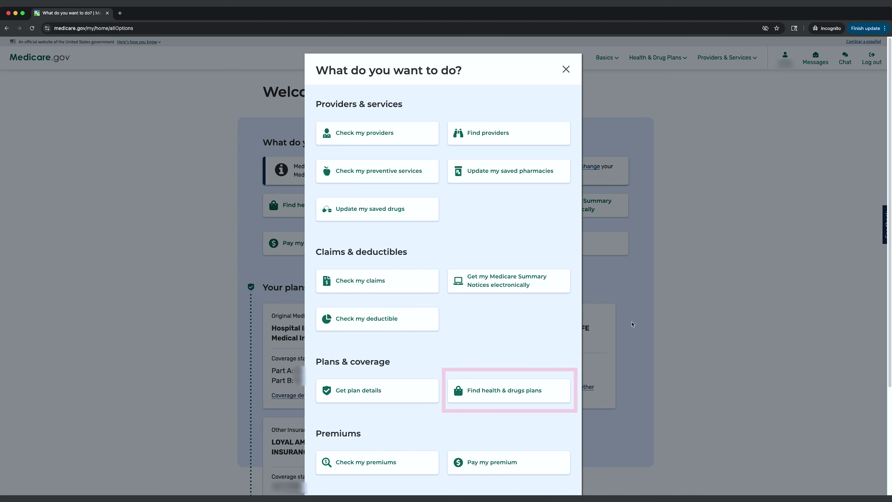
click(507, 394)
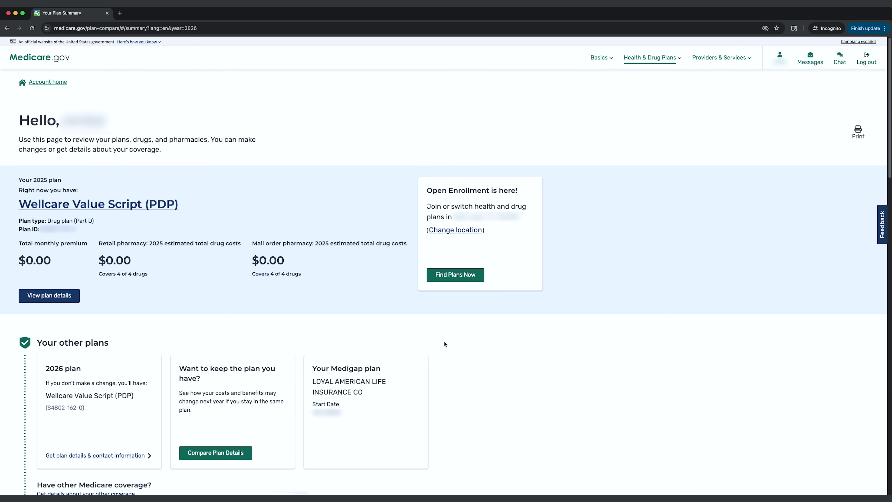
scroll(468, 338, down, 10)
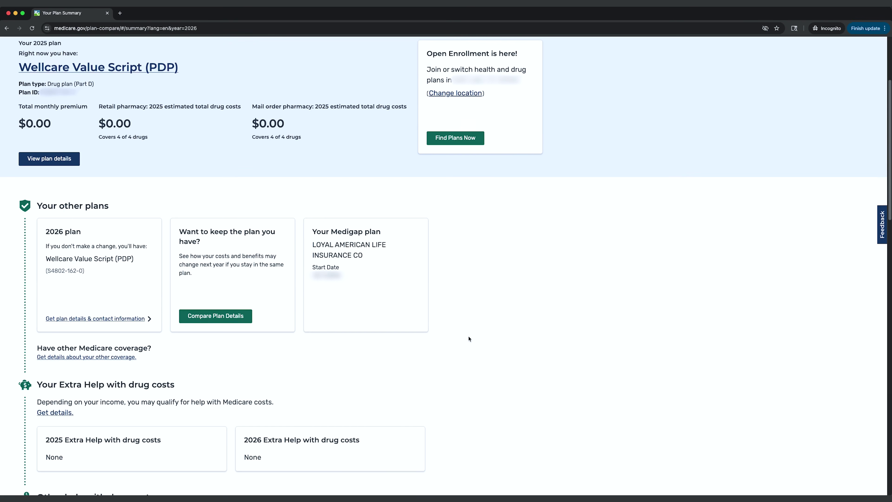
scroll(468, 339, down, 17)
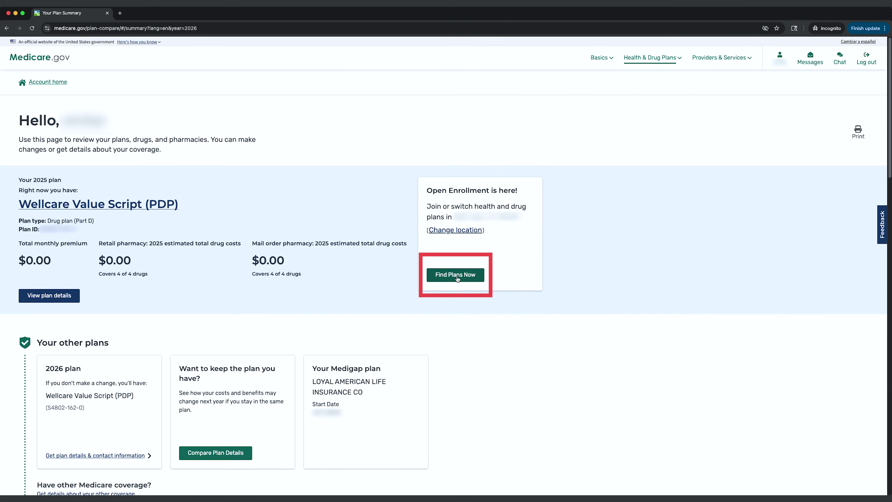
Step: Find Medicare drug plans (Part D) for 2026 coverage, keeping the prefilled ZIP code
click(458, 278)
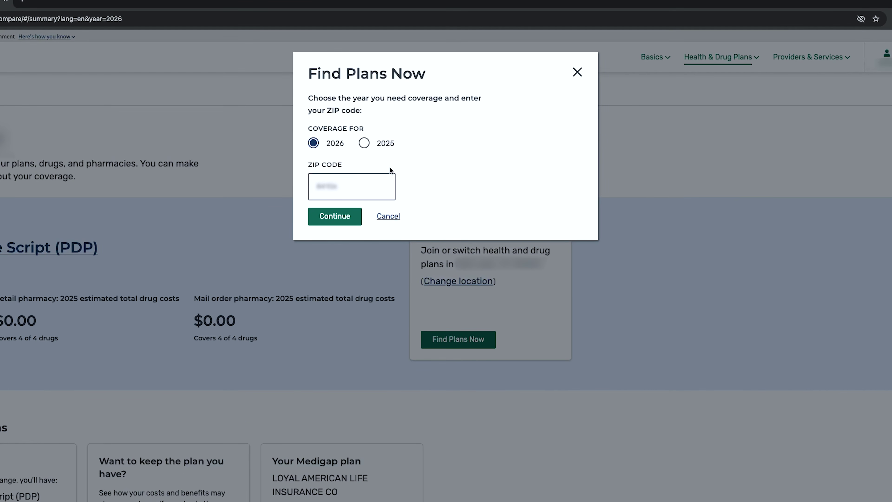
click(349, 217)
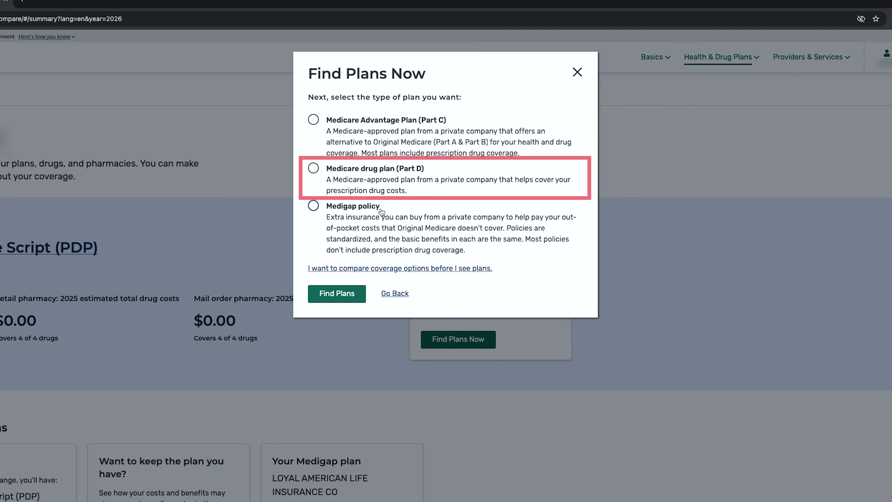
click(314, 168)
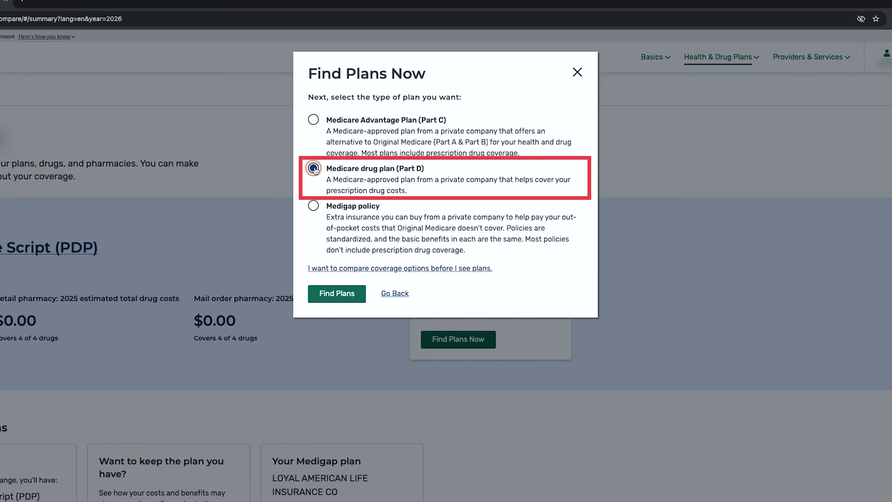
click(316, 294)
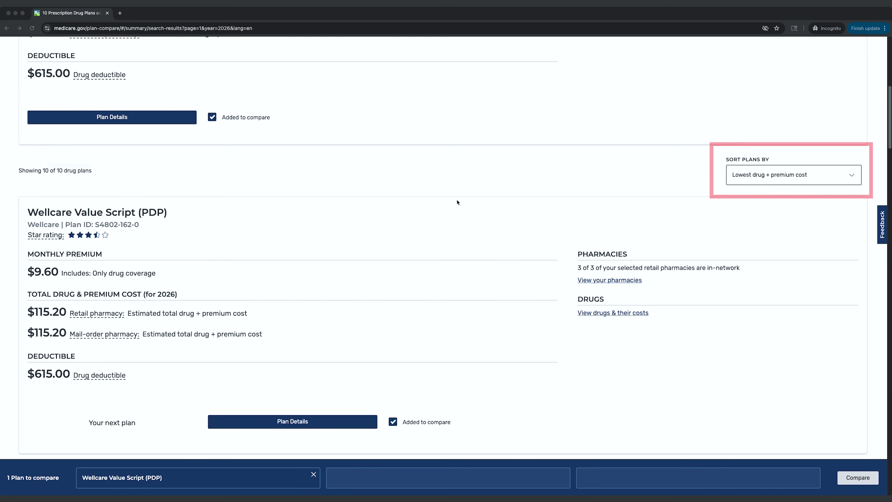
Step: Examine premiums, yearly drug costs and deductibles of the Wellcare Value Script and Humana Basic Rx plans in the results
scroll(350, 216, down, 2)
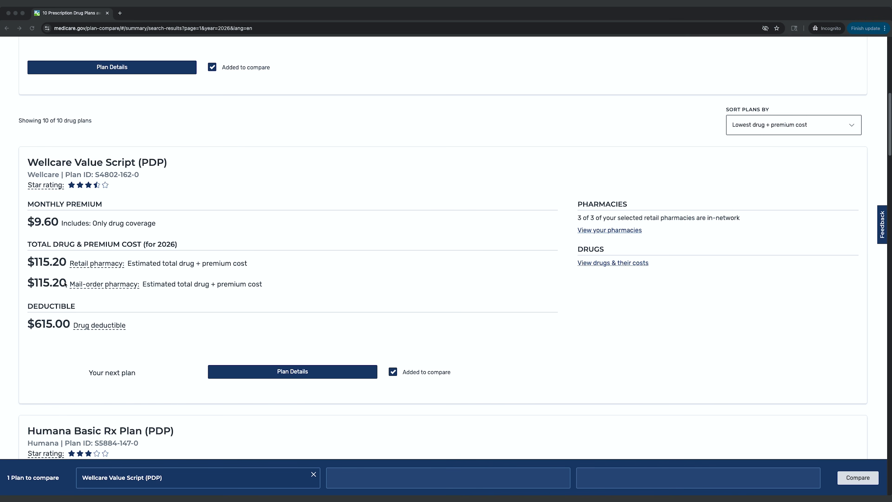
scroll(141, 279, down, 5)
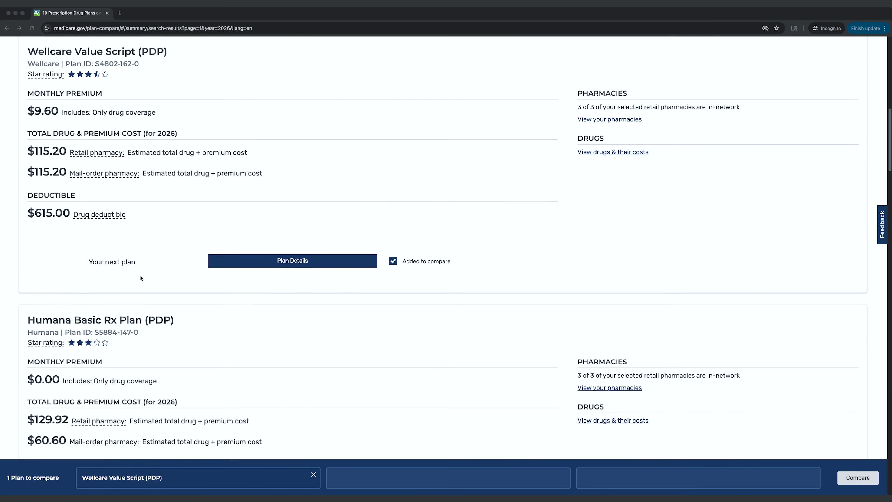
scroll(141, 278, down, 1)
scroll(37, 347, down, 1)
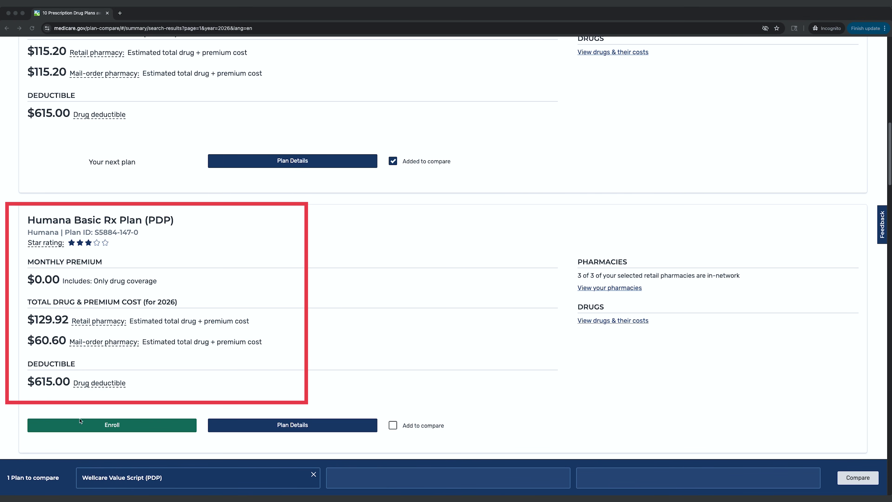
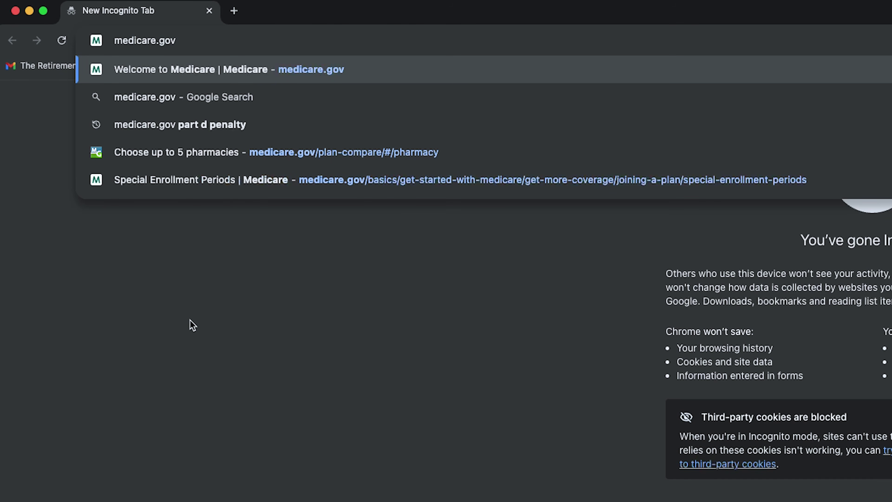
Step: Load medicare.gov in a new incognito session and go to the page for finding health and drug plans
key(Return)
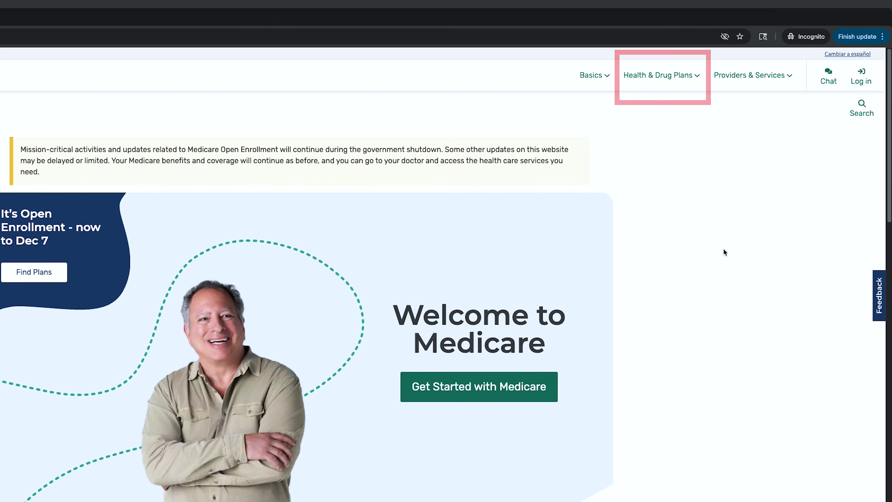
click(681, 76)
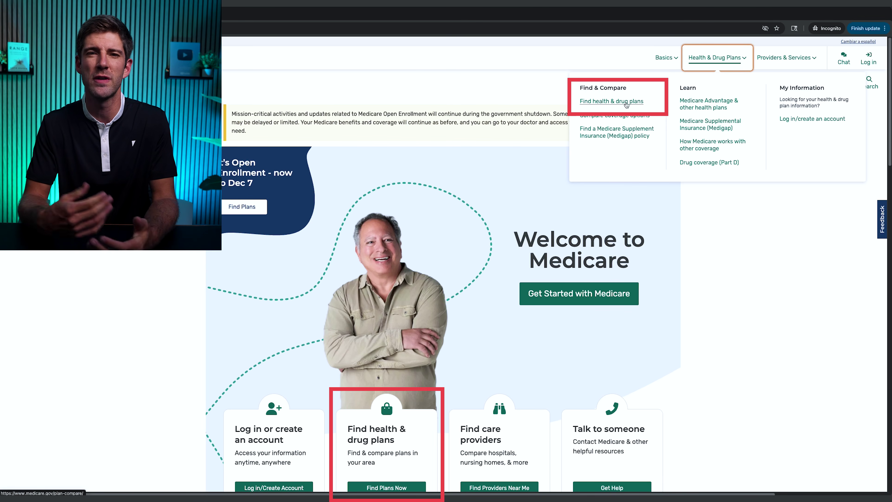
click(626, 101)
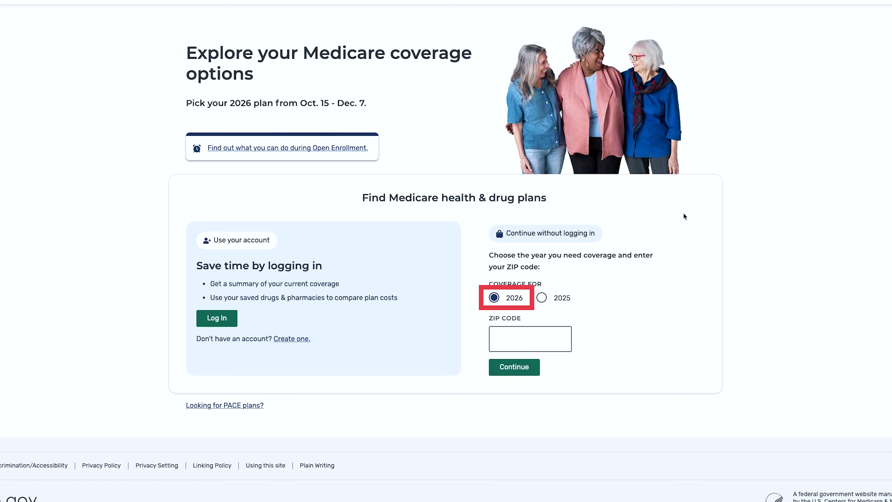
Step: Without logging in, find Medicare drug plans (Part D) for 2026 coverage in ZIP code 32830
key(Tab)
text(32830)
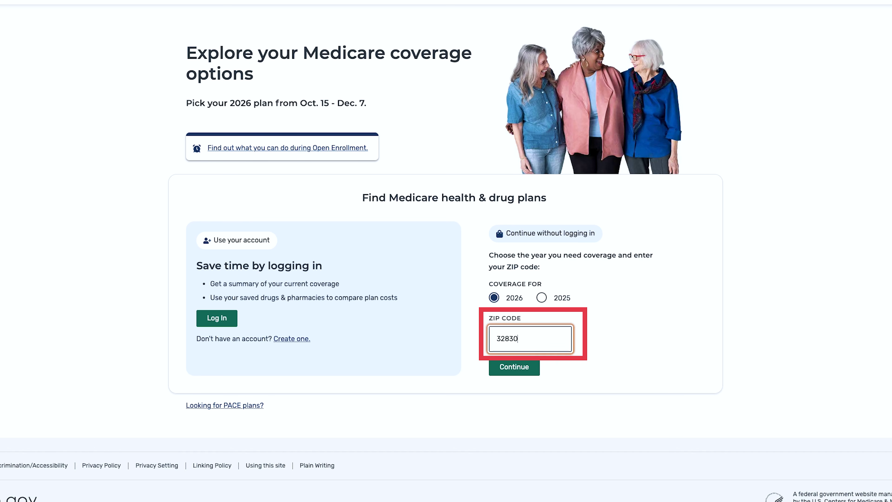
click(520, 371)
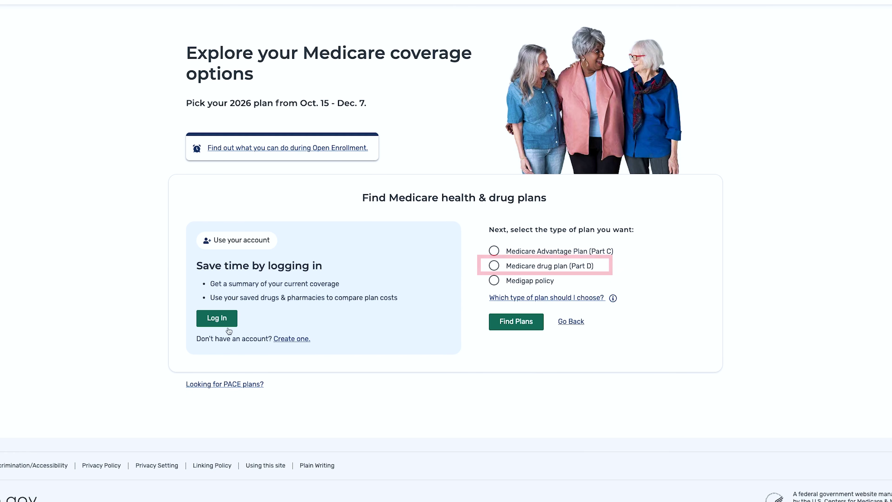
click(495, 266)
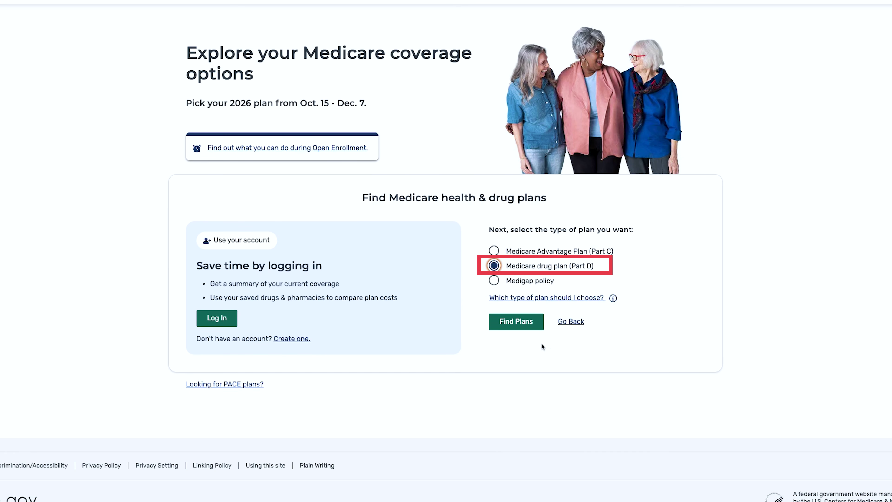
click(517, 321)
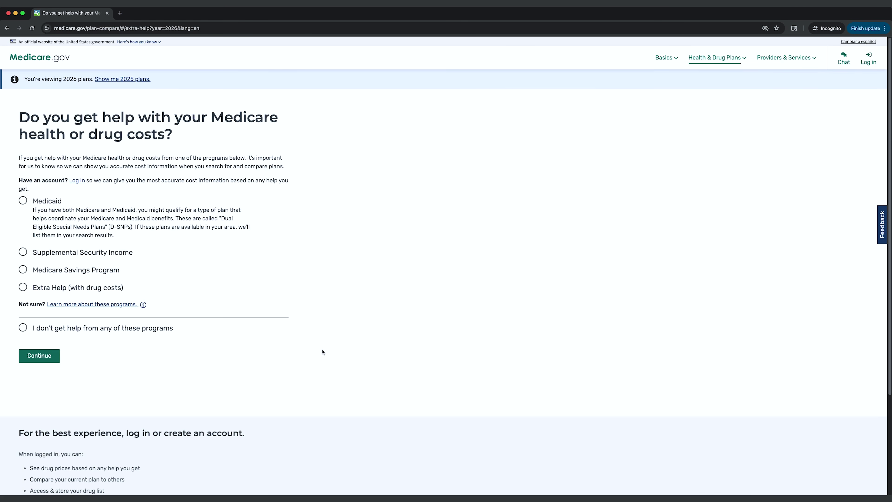
Step: Check the assistance program descriptions, declare no help from any of these programs, and opt to see drug costs when comparing plans
click(143, 304)
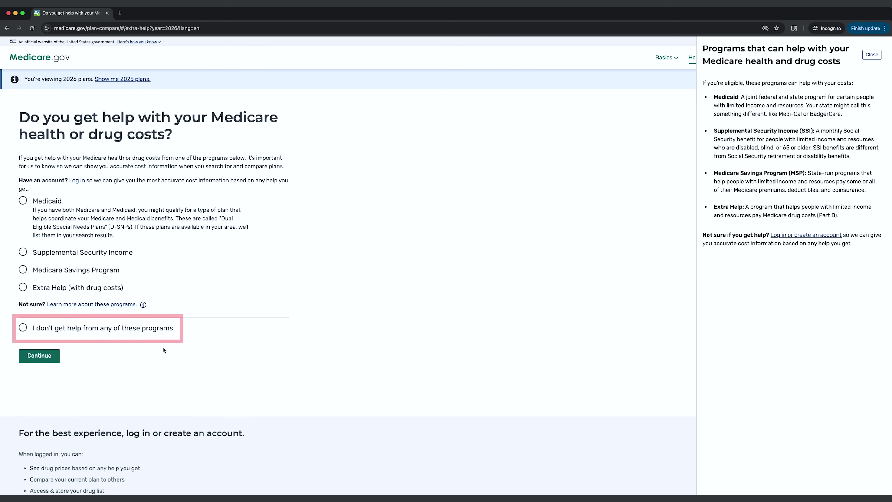
key(Escape)
click(23, 327)
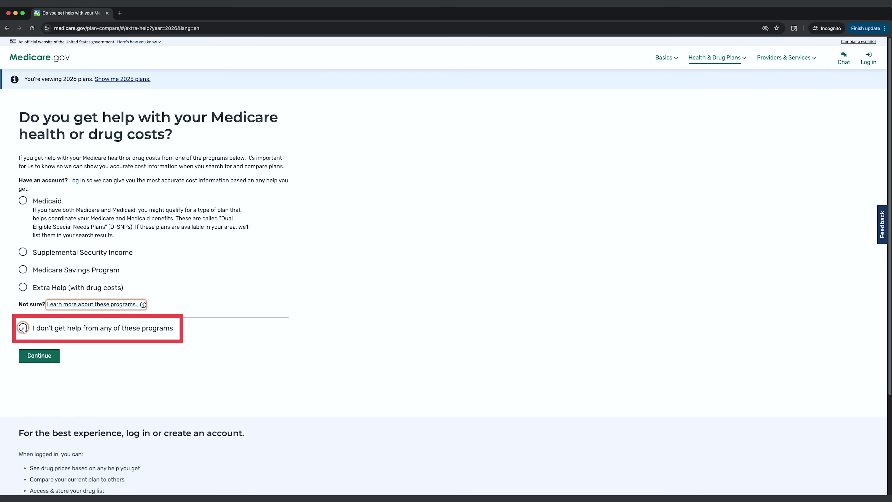
click(53, 358)
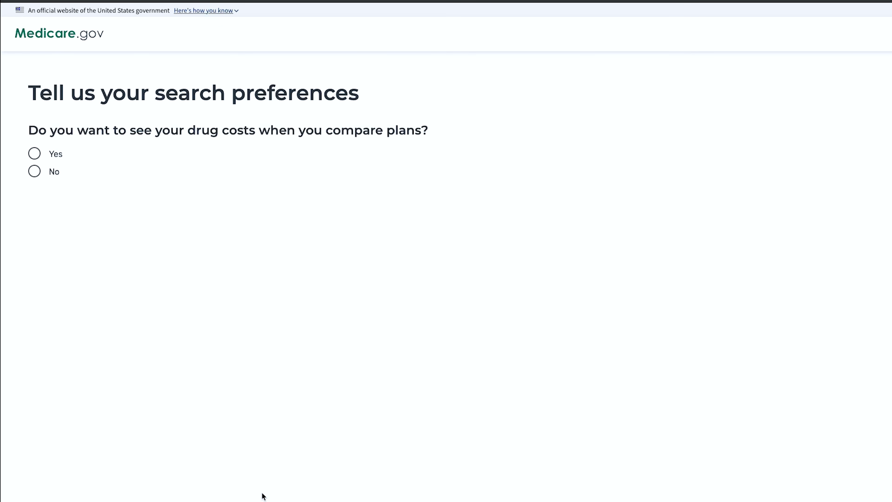
click(35, 154)
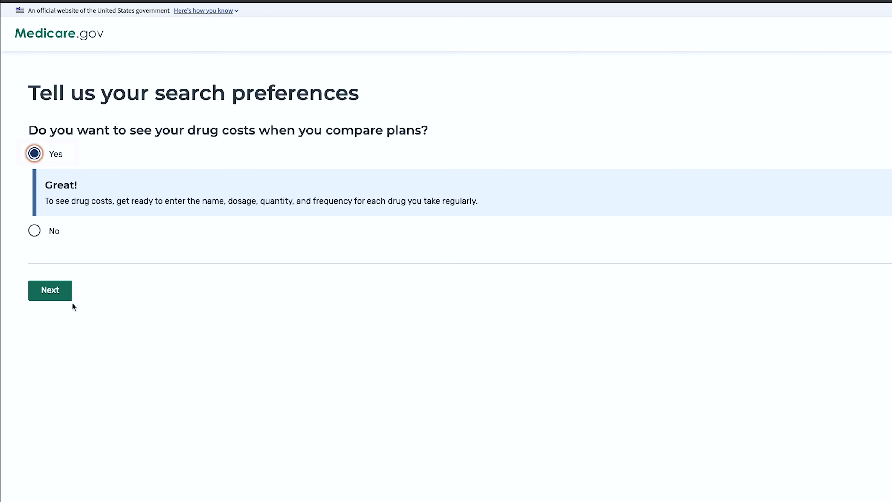
click(64, 300)
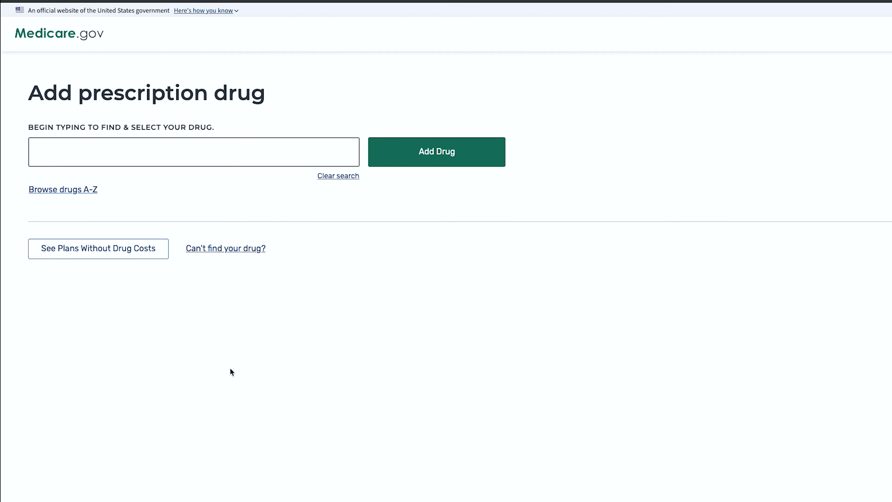
Step: Add atorvastatin 40mg tablet to the drug list with quantity 30 and frequency every month
click(169, 139)
text(ator)
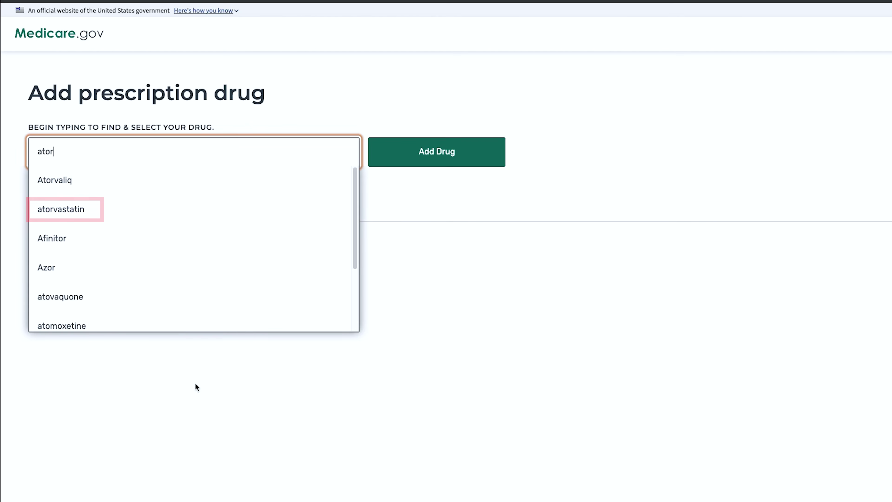
click(110, 206)
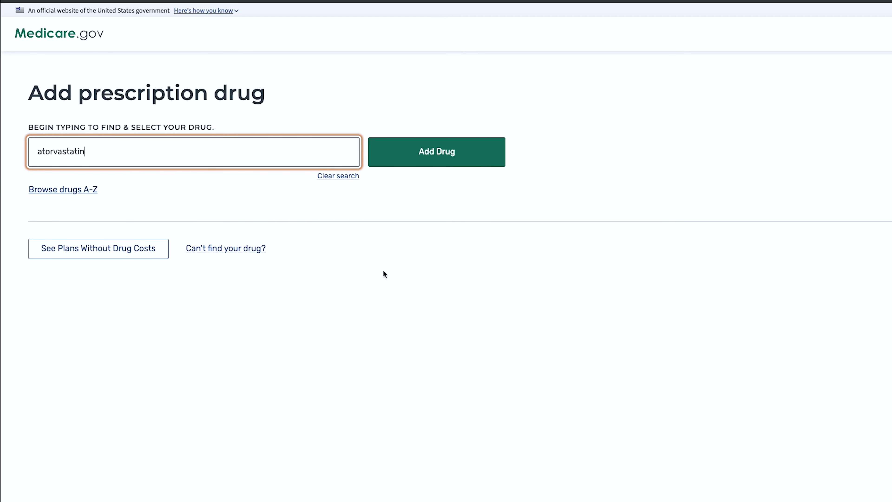
click(473, 158)
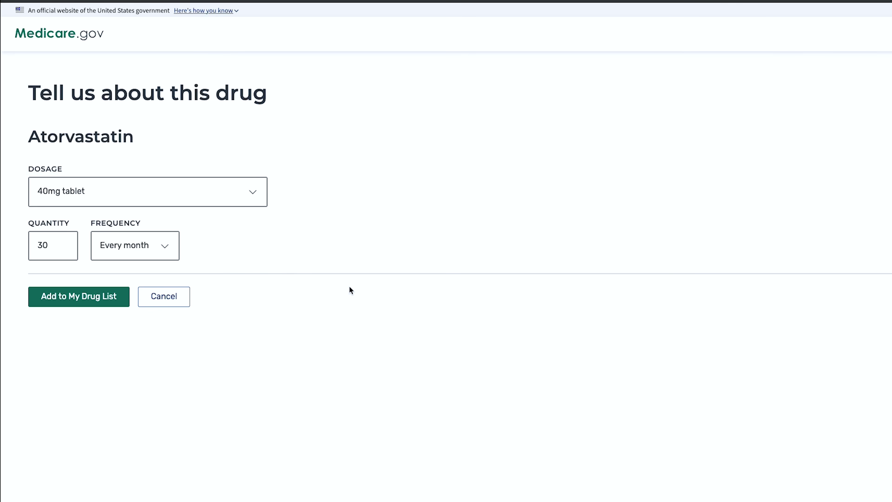
click(115, 304)
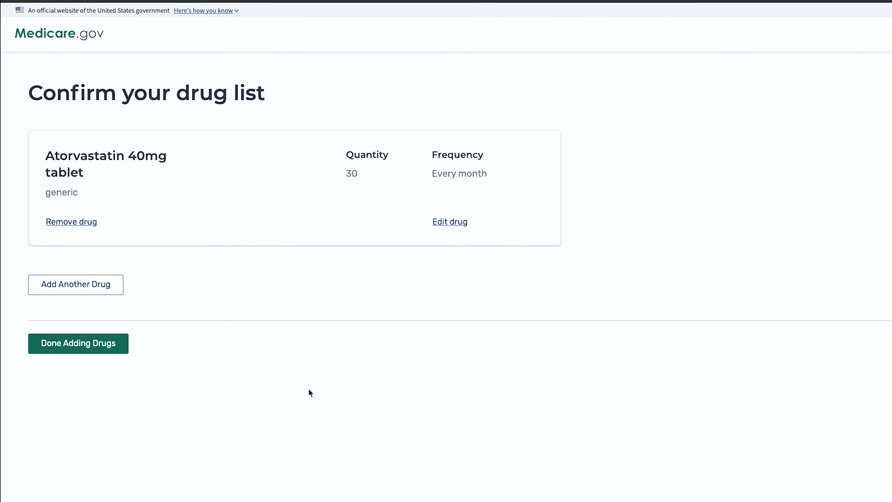
Step: Add Lantus 100unit/ml solution pen injector, 3ml pens in packs of 5, with quantity 3 every month
click(101, 291)
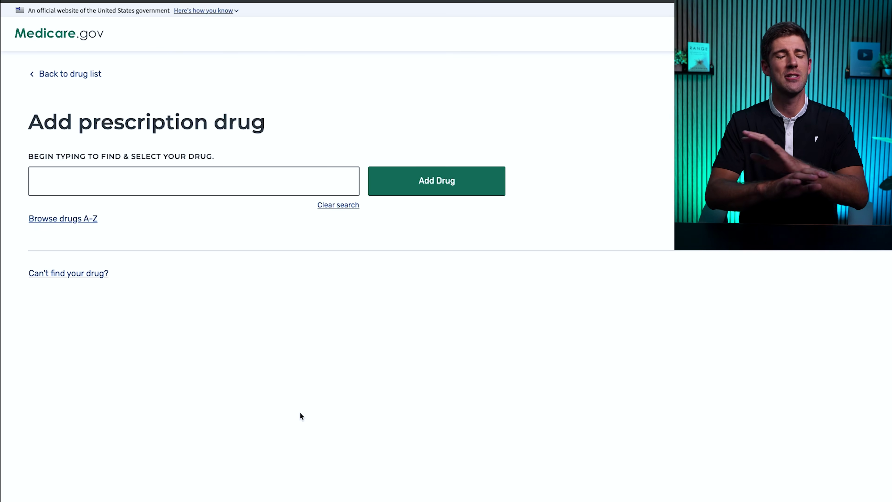
click(212, 179)
text(lant)
click(106, 209)
click(421, 182)
drag(46, 300, 28, 302)
text(3)
click(80, 350)
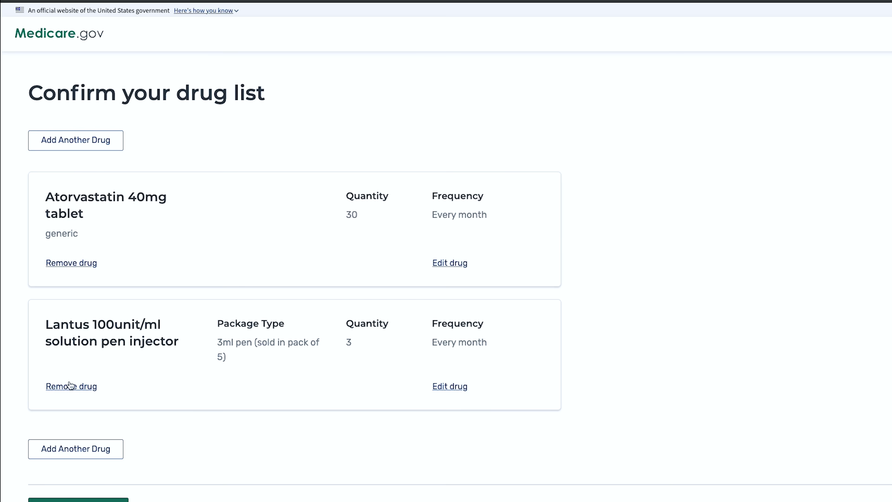
Step: Add generic diflorasone diacetate 0.05% cream to the drug list as a 60gm tube, quantity 1, every month
click(83, 449)
click(96, 182)
text(diflorasone diacetate)
click(141, 241)
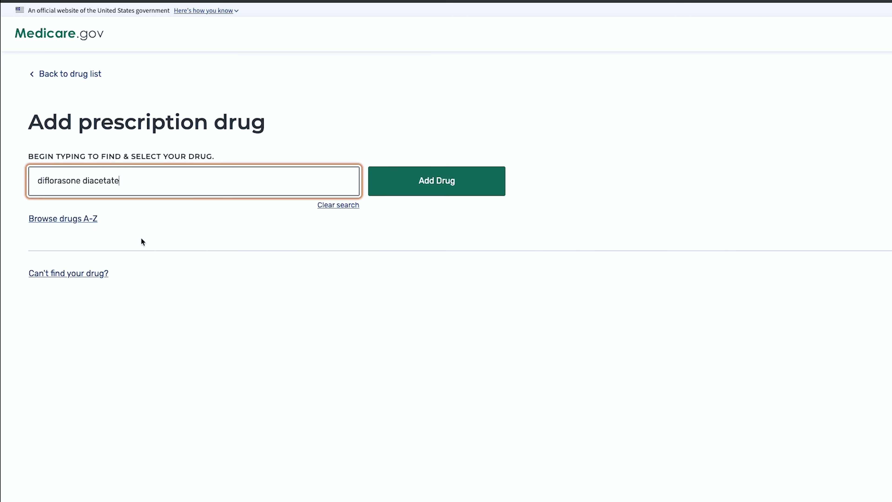
click(436, 194)
click(120, 351)
scroll(150, 447, down, 5)
click(152, 447)
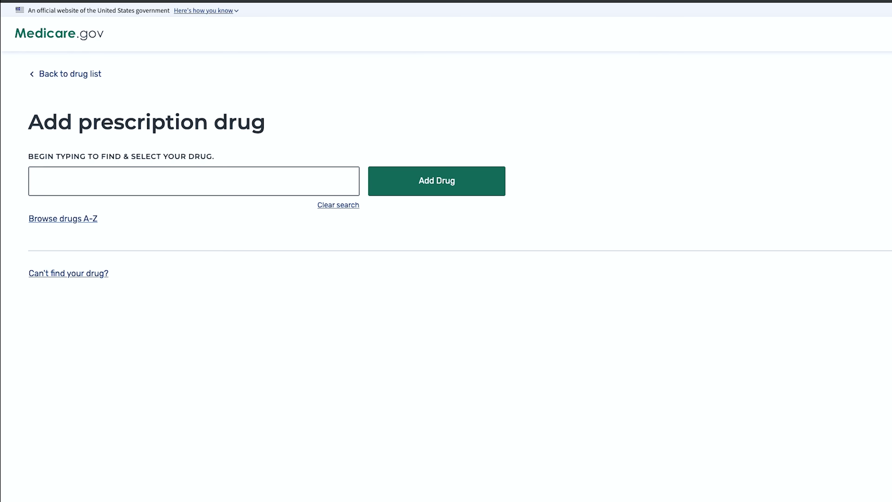
Step: Add brand-name Symbicort 160-4.5mcg/act aerosol, declining the generic, as a 10.2gm inhaler with quantity 1 every month
click(168, 177)
text(symbic)
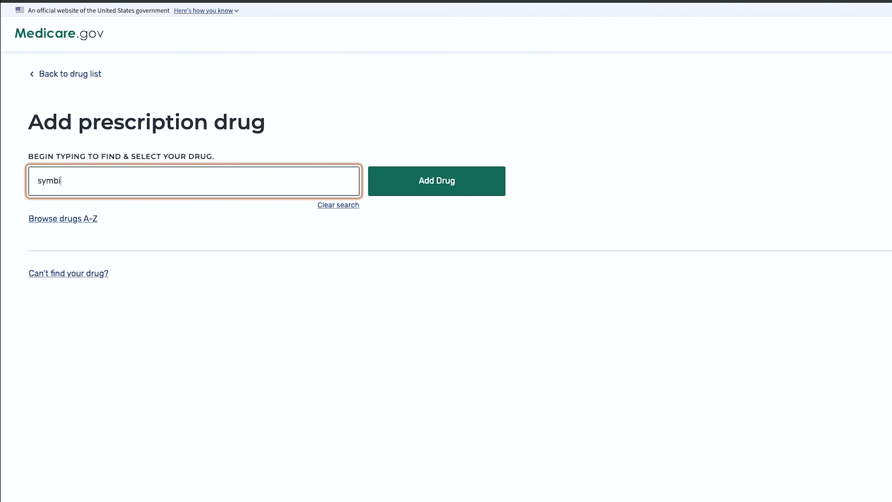
click(152, 208)
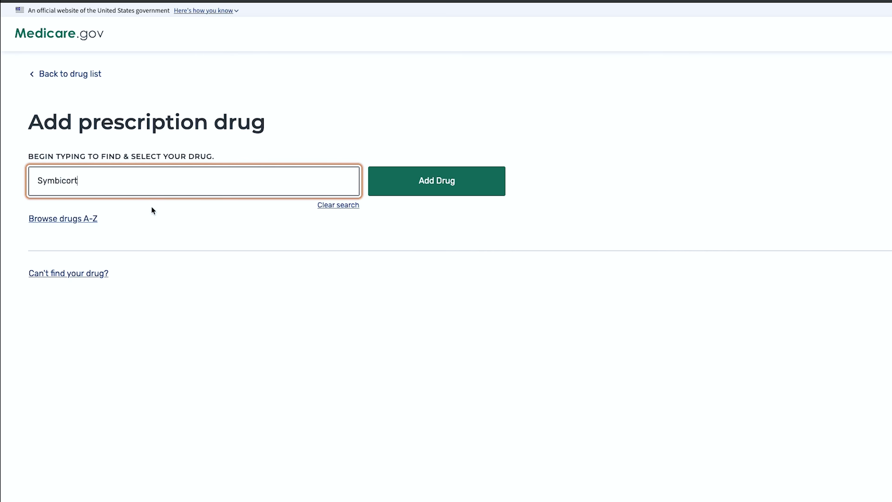
click(440, 178)
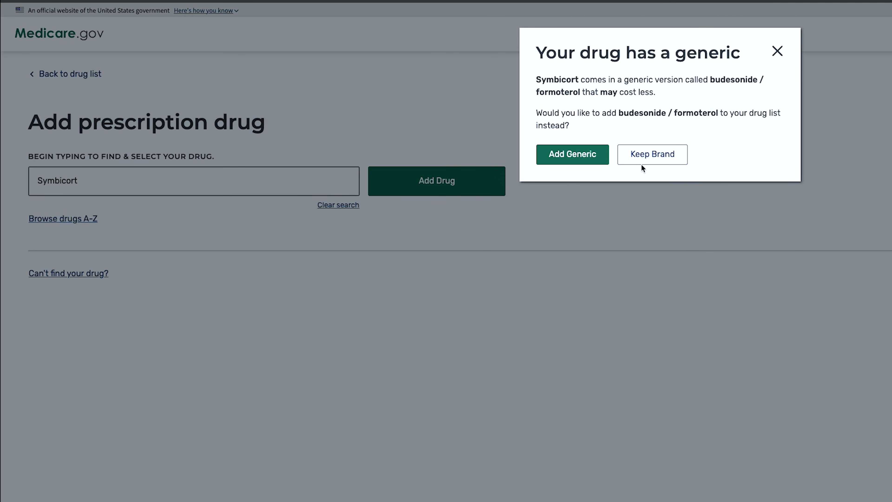
click(666, 160)
click(75, 353)
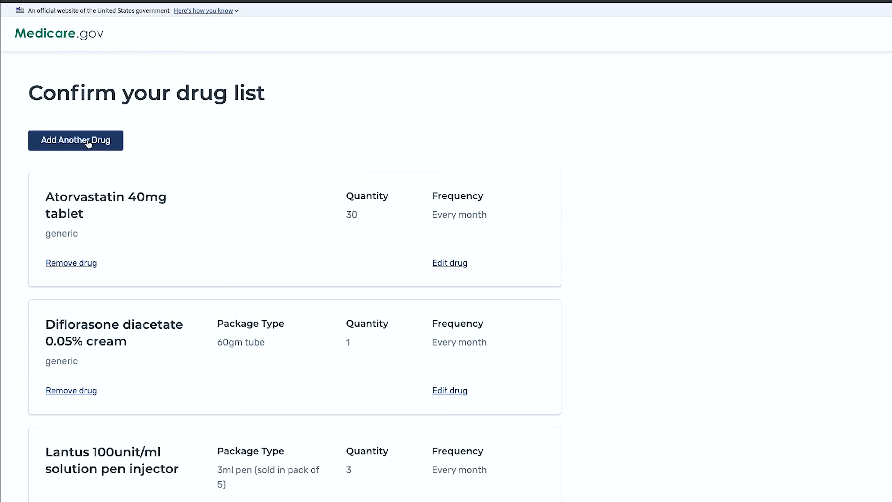
Step: Add Eliquis 5mg tablet to the drug list with quantity 60 and frequency every month
click(74, 140)
text(eliquis)
click(152, 205)
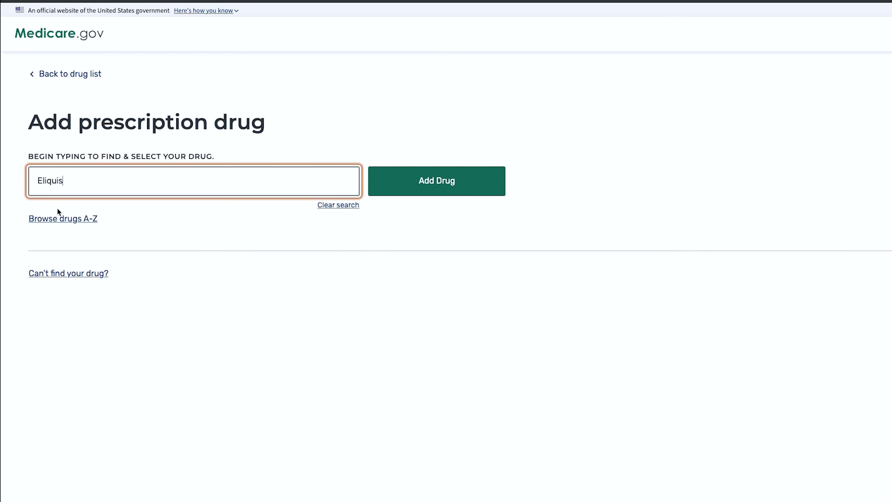
click(466, 194)
click(110, 303)
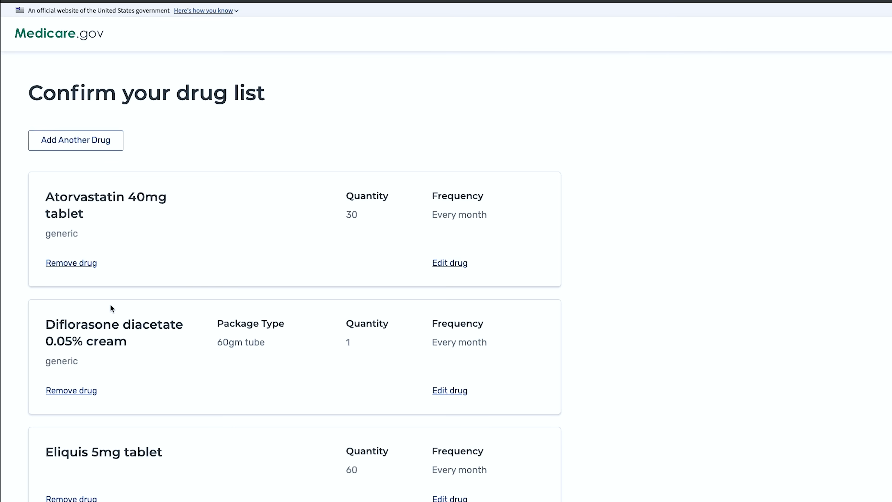
Step: Add Xarelto 20mg tablet to the drug list, keeping the brand over the generic, with quantity 30 every month
click(101, 146)
click(106, 181)
text(xarel)
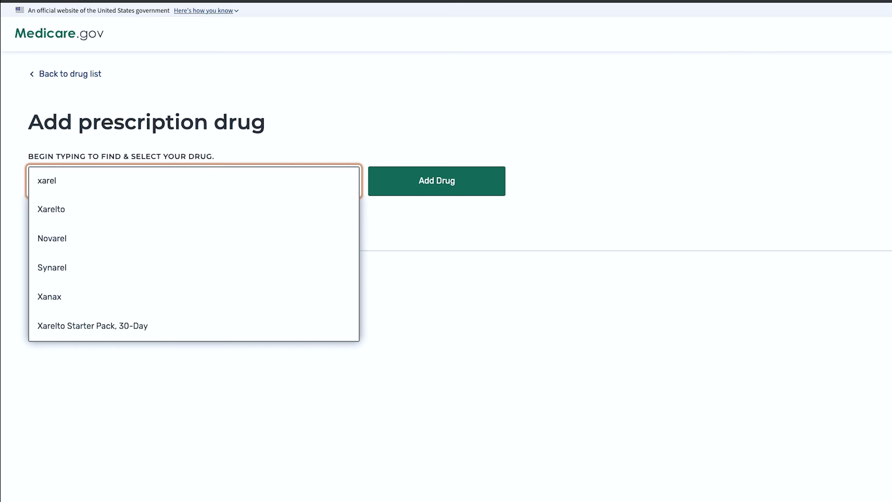
click(120, 207)
click(470, 193)
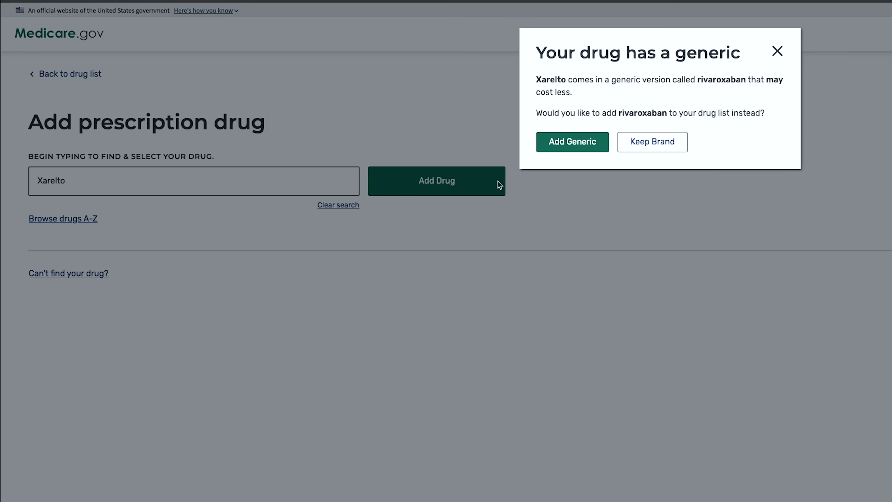
click(671, 149)
click(86, 309)
Step: Review the complete drug list and finish adding drugs to proceed to the pharmacy selection
scroll(679, 347, down, 9)
scroll(679, 347, down, 3)
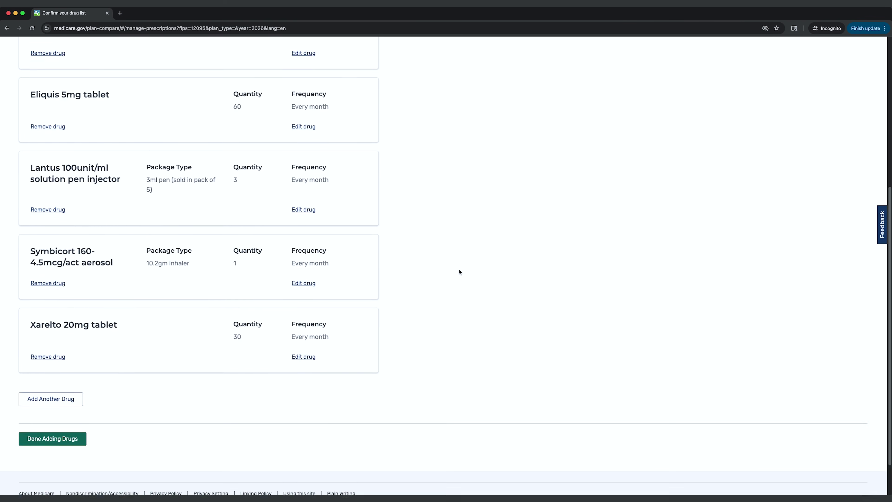
scroll(460, 273, down, 2)
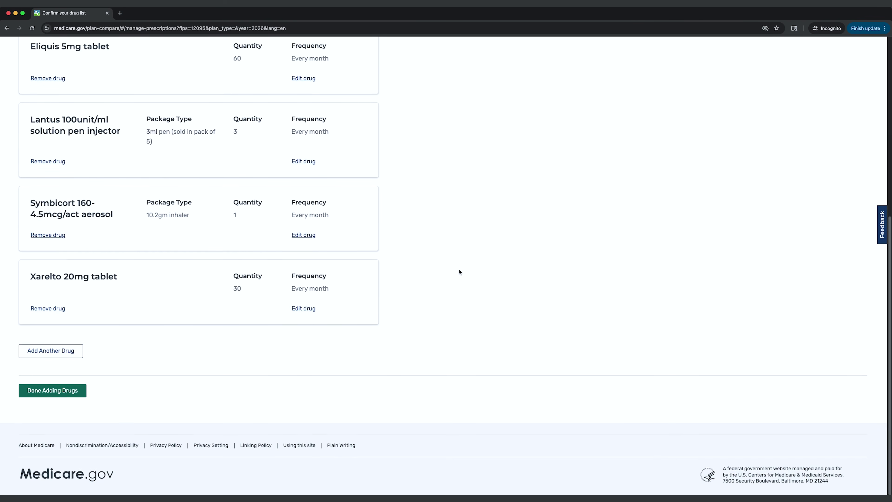
click(78, 393)
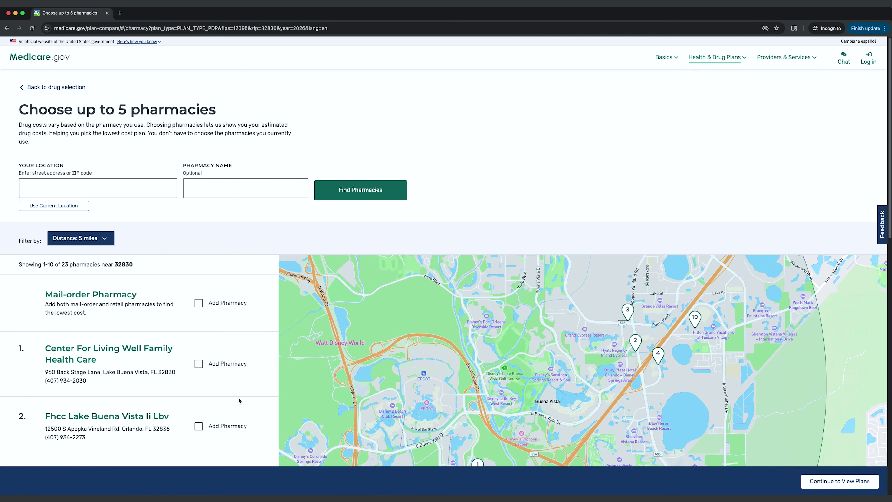
Step: Add Mail-order Pharmacy, Walgreens #4164 and CVS Pharmacy # 05747 to the selected pharmacies
click(230, 303)
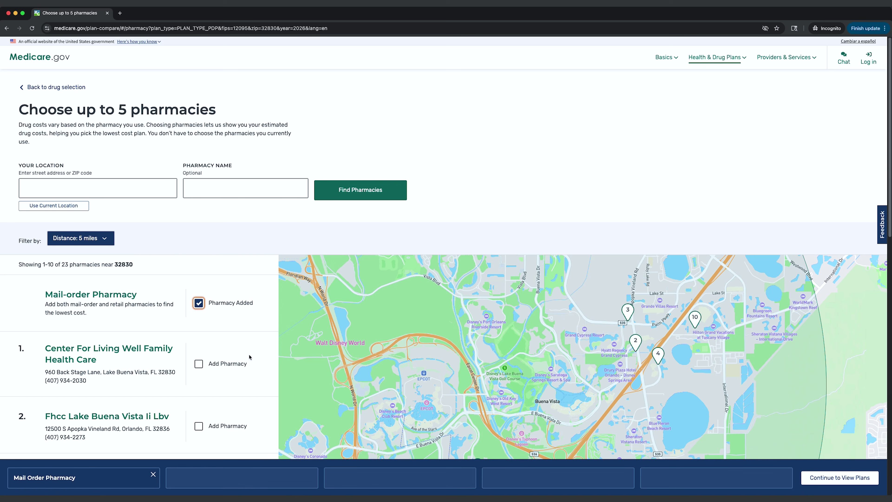
scroll(249, 357, down, 7)
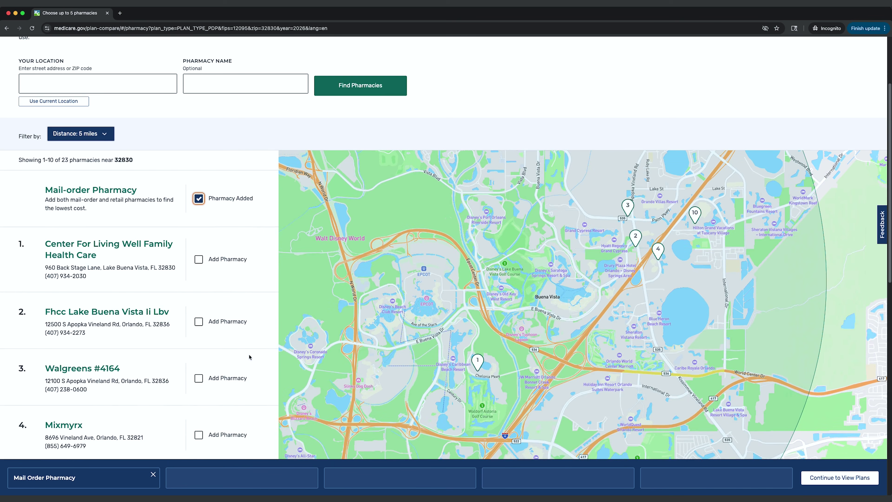
scroll(249, 357, down, 1)
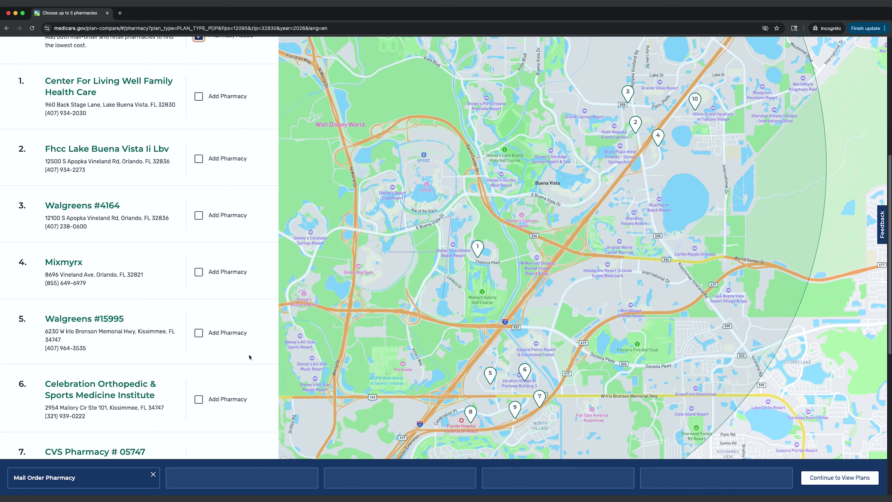
click(199, 216)
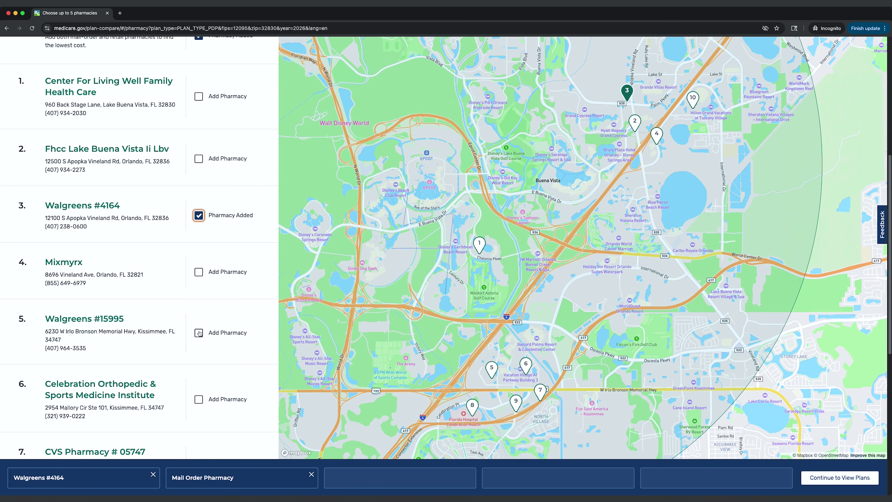
scroll(242, 337, down, 3)
click(199, 353)
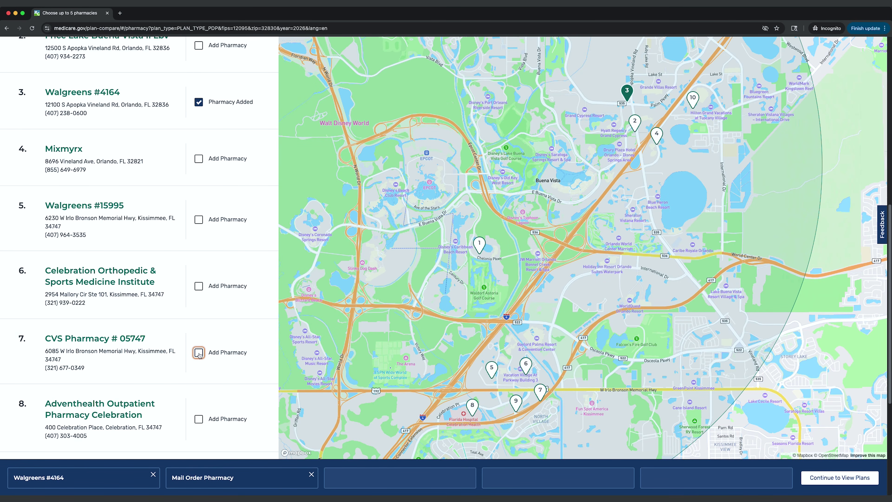
Step: Look over the nearby pharmacies and widen the distance filter to 10 miles
scroll(235, 358, up, 6)
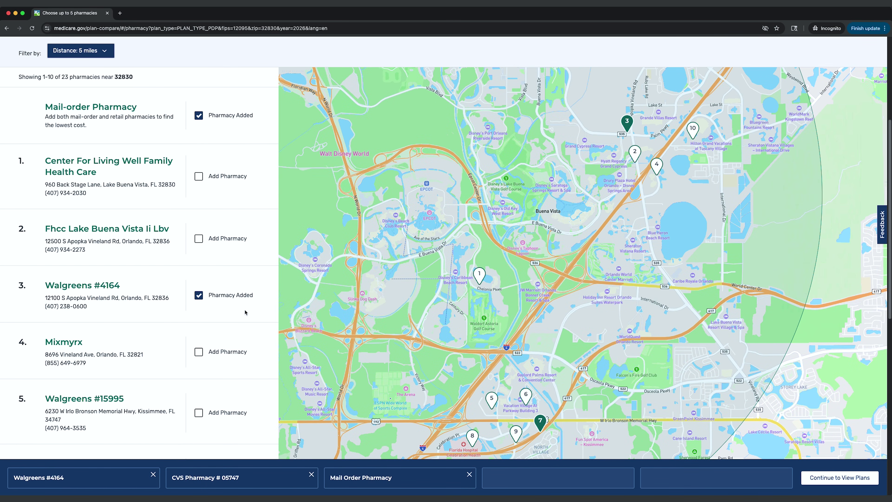
scroll(245, 312, down, 10)
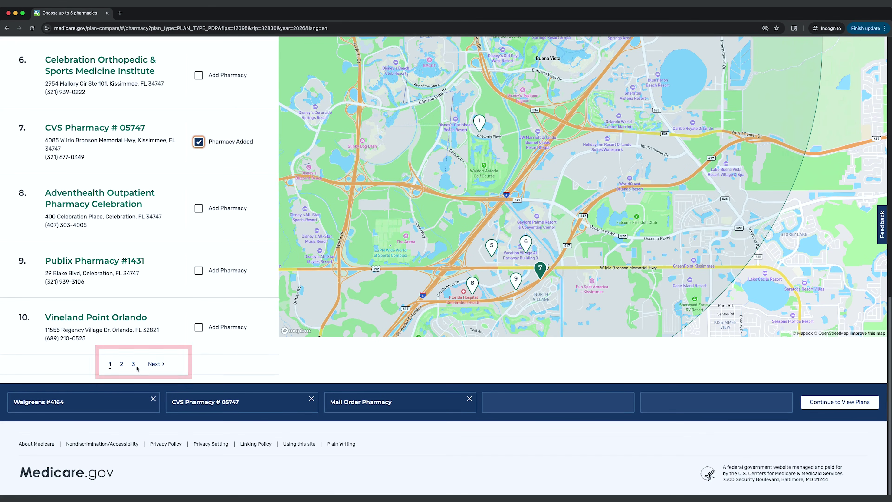
scroll(252, 343, up, 15)
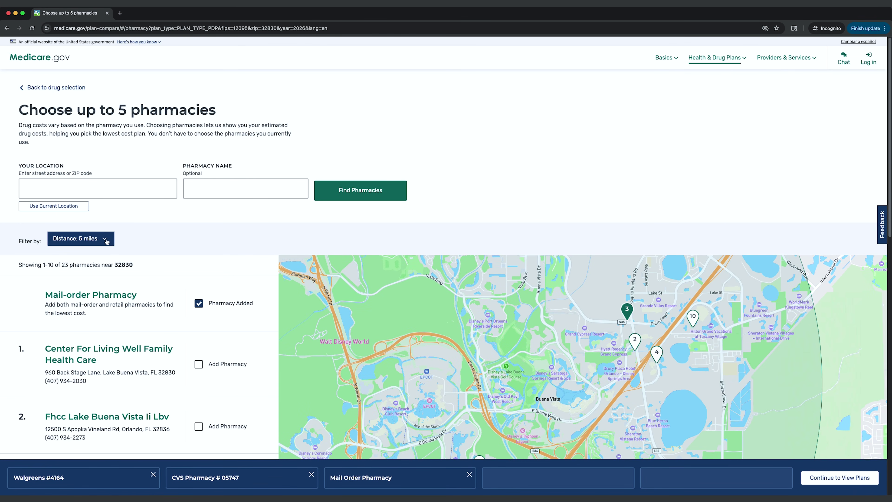
click(107, 241)
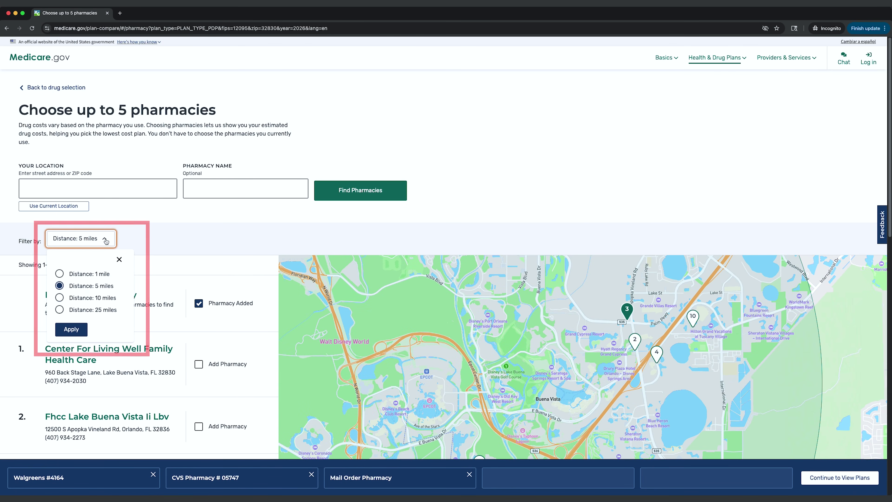
click(59, 297)
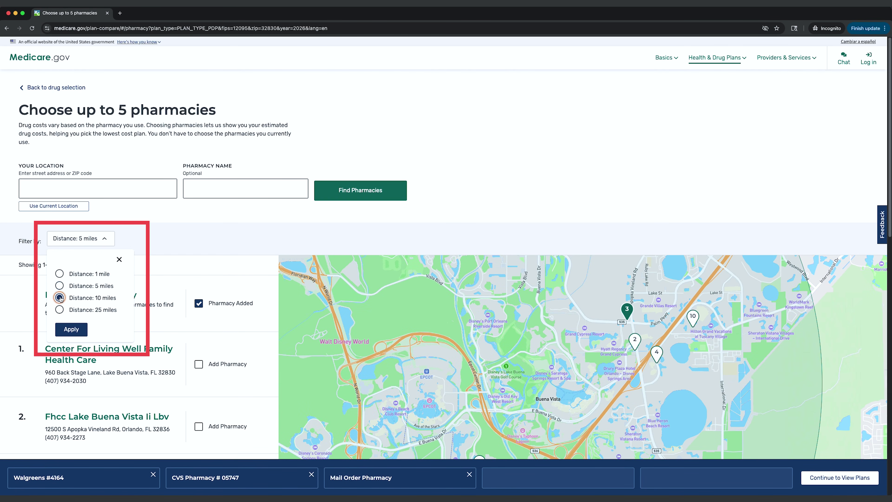
click(72, 329)
Step: Search for pharmacies named "walmart" and add Walmart Pharmacy 10-5420 to the selected pharmacies
click(246, 188)
text(walma)
key(Return)
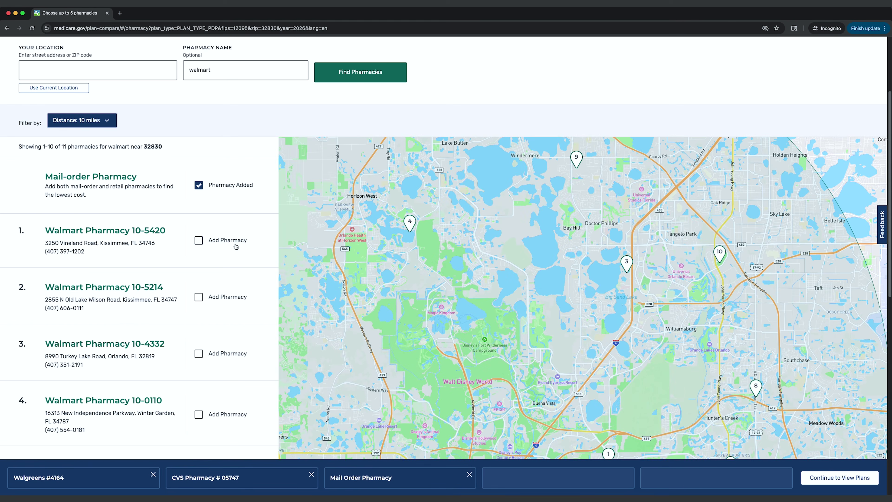
click(198, 241)
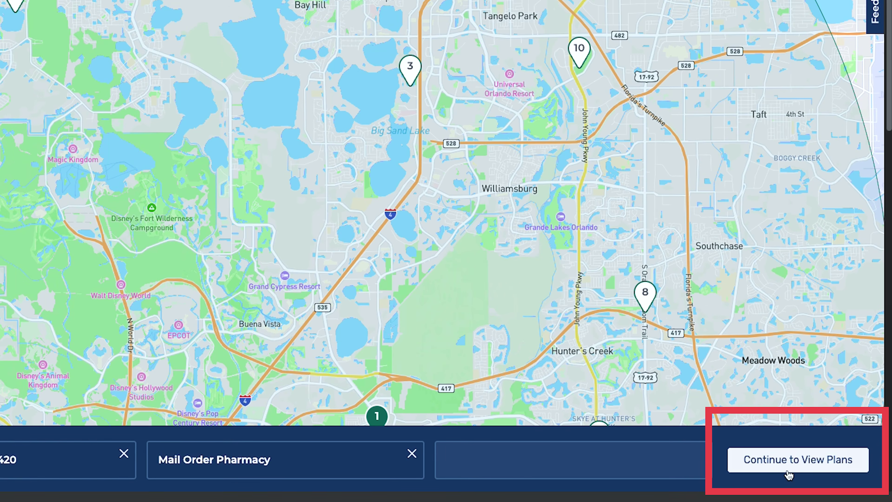
Step: Continue to the 2026 plan results and open the details of Humana Value Rx Plan (PDP)
click(787, 471)
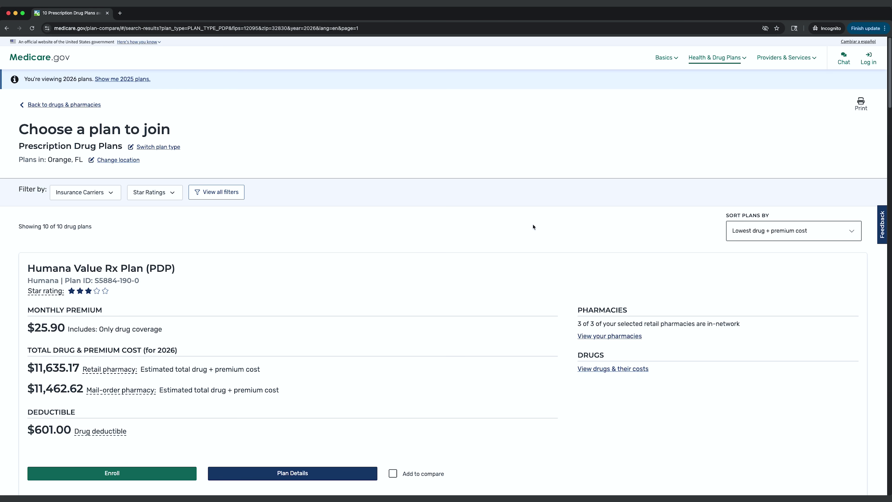
scroll(415, 243, down, 1)
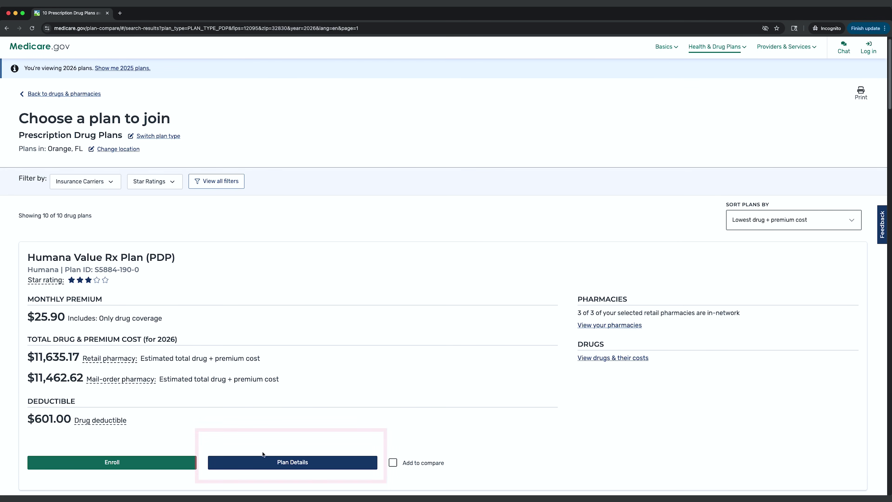
click(278, 463)
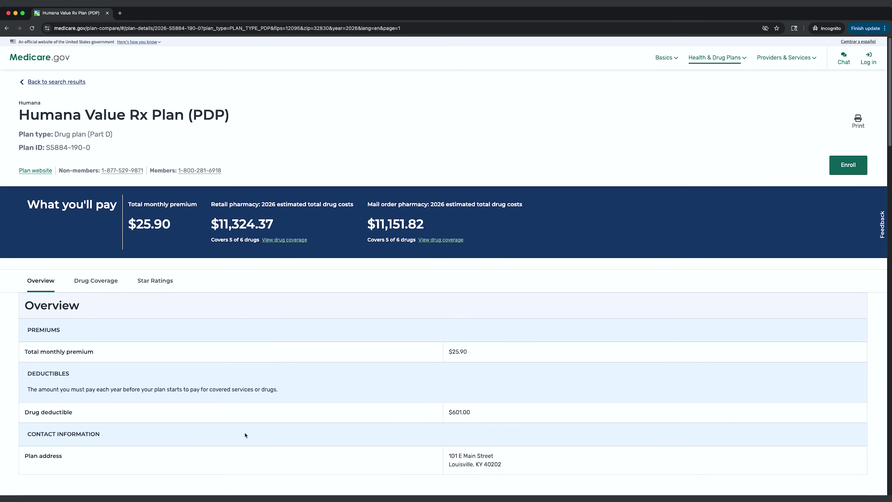
Step: Examine the Humana plan's drug coverage, including pharmacy network status and yearly drug costs by pharmacy
click(101, 285)
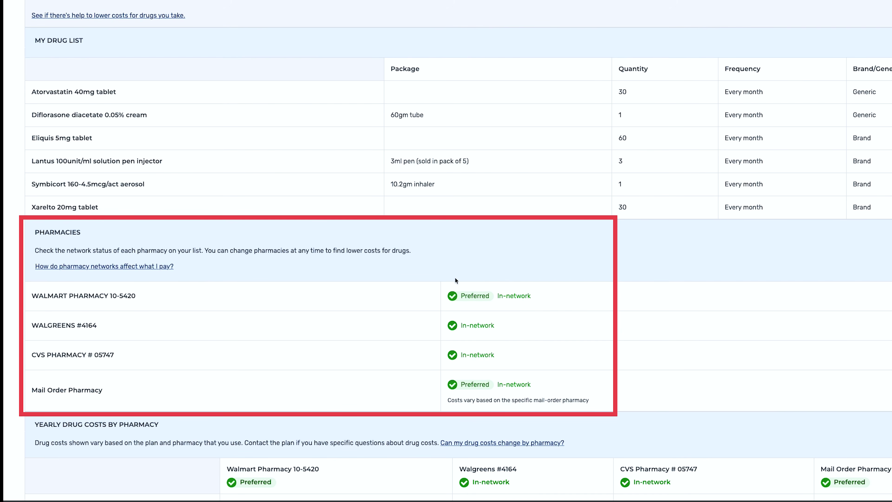
scroll(557, 313, down, 1)
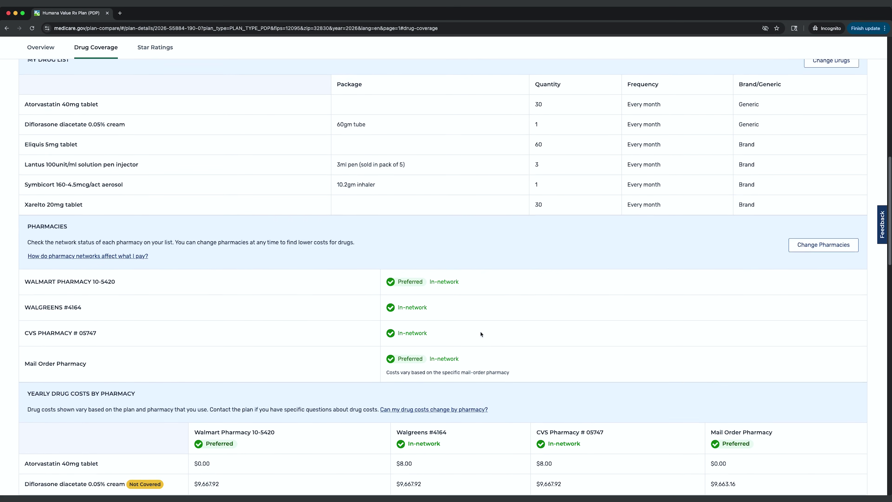
scroll(481, 334, down, 5)
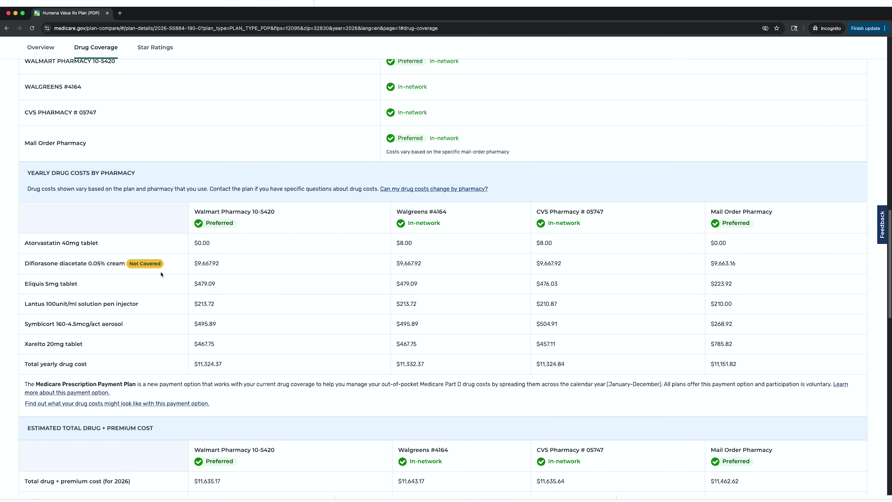
scroll(161, 274, up, 10)
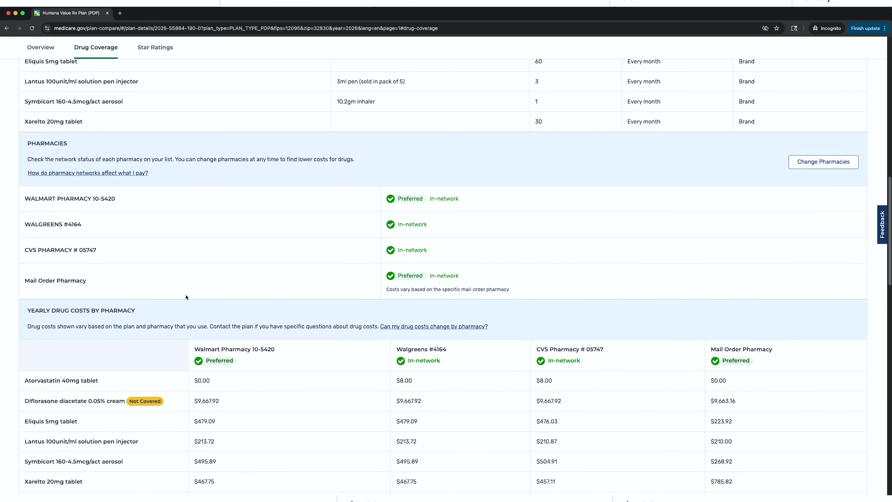
scroll(187, 297, up, 10)
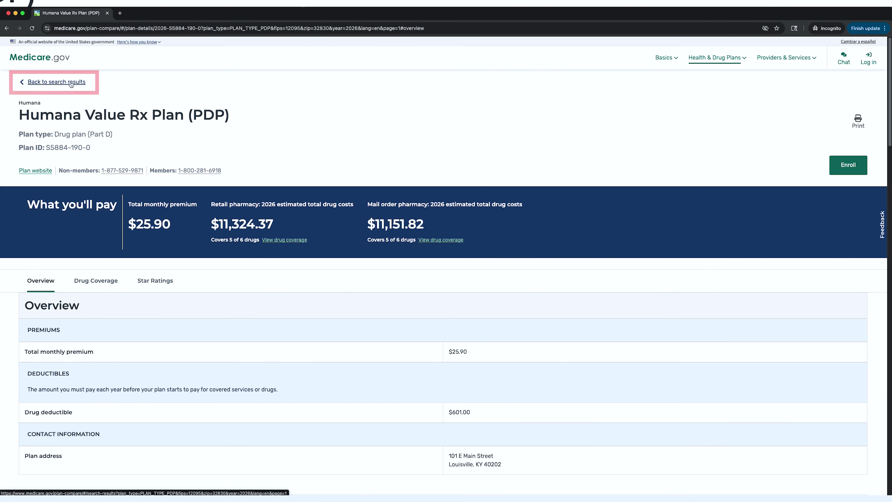
Step: Go back from the Humana plan details to the drug list and remove Diflorasone diacetate 0.05% cream
click(73, 87)
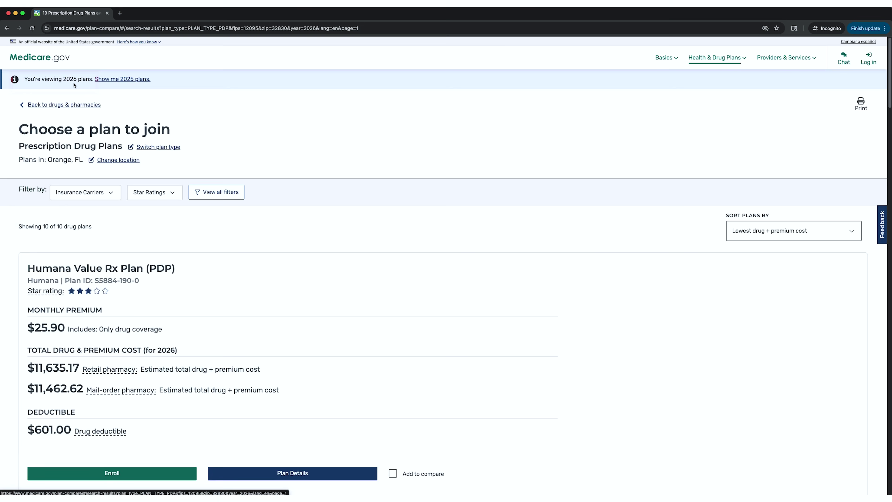
click(86, 106)
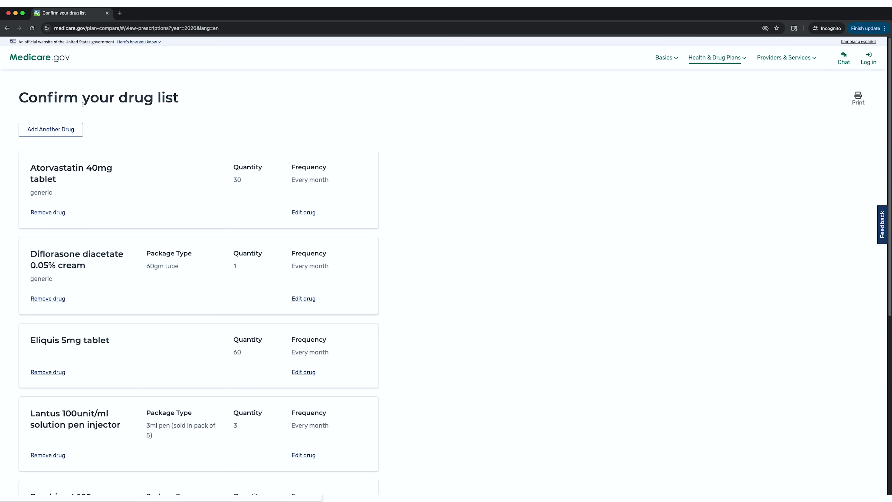
scroll(88, 253, down, 1)
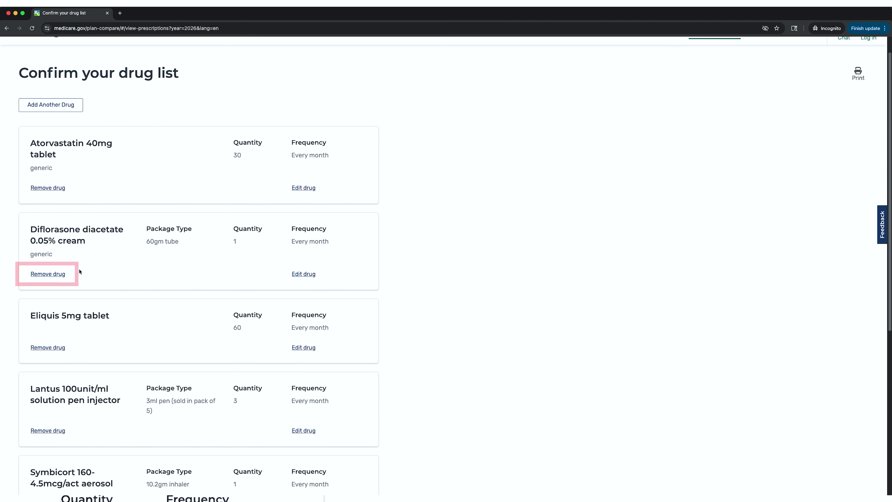
click(56, 276)
Step: Finish the drug list and continue with the selected pharmacies to the 2026 plan results
scroll(369, 256, down, 5)
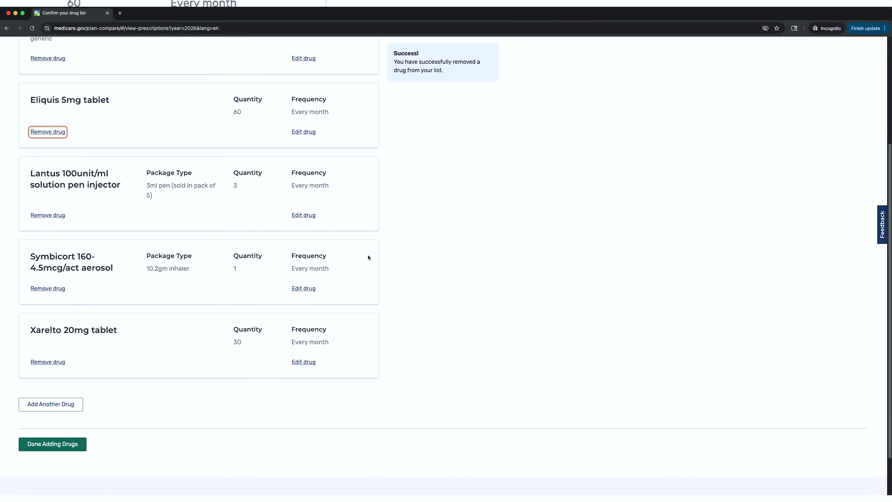
click(79, 391)
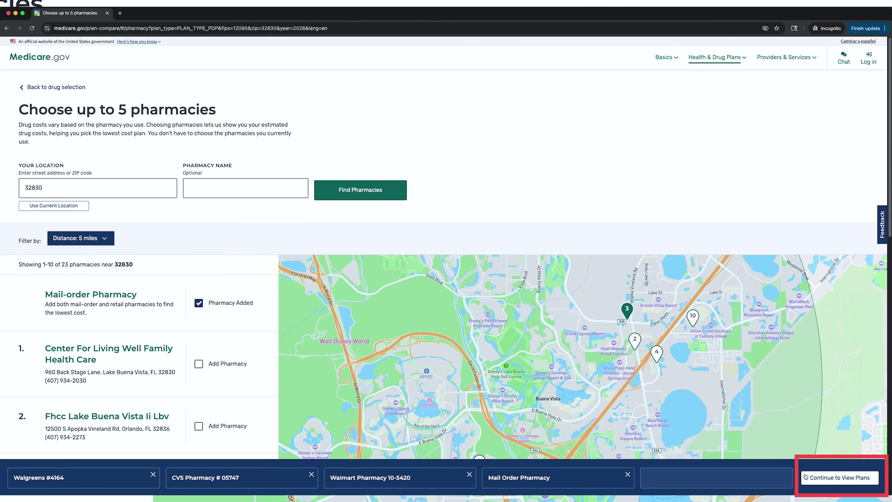
click(826, 482)
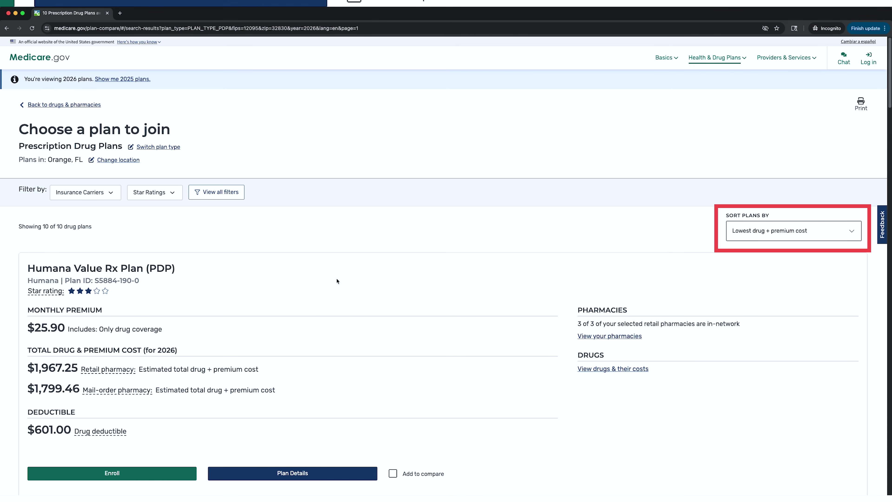
Step: Look through the listed drug plans, comparing their monthly premiums, total drug and premium costs, and deductibles
scroll(334, 281, down, 5)
scroll(321, 279, down, 6)
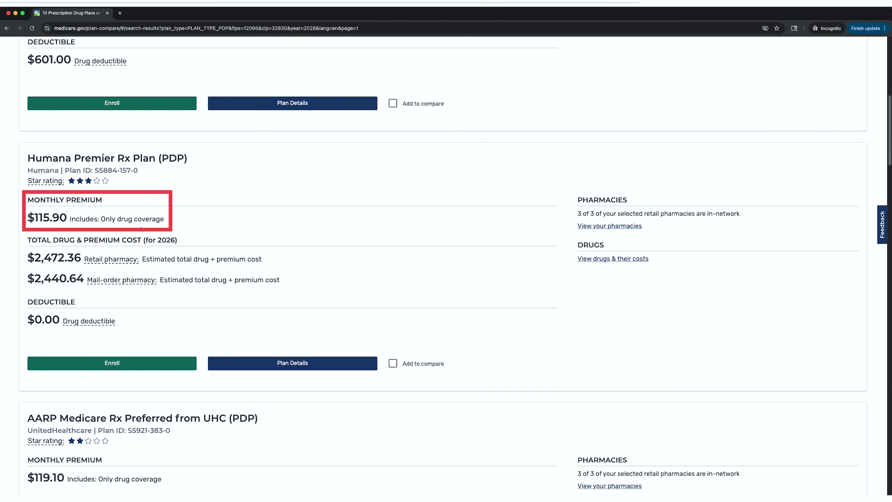
scroll(143, 229, up, 2)
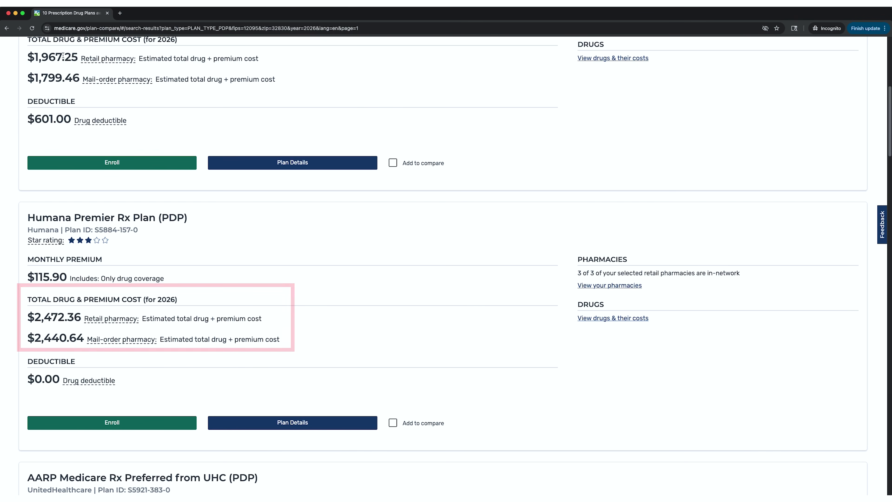
scroll(110, 247, down, 15)
scroll(110, 248, down, 10)
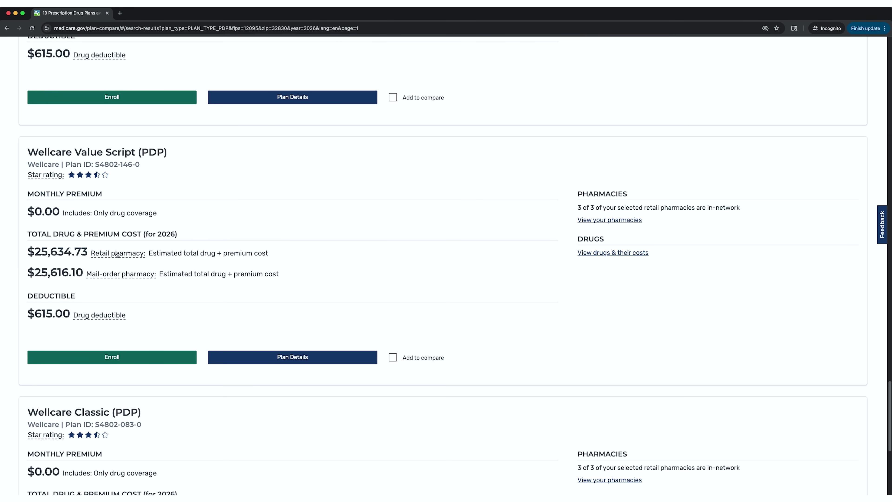
Step: Open the details of Wellcare Value Script (PDP) and examine which drugs it covers and their yearly costs by pharmacy
click(259, 358)
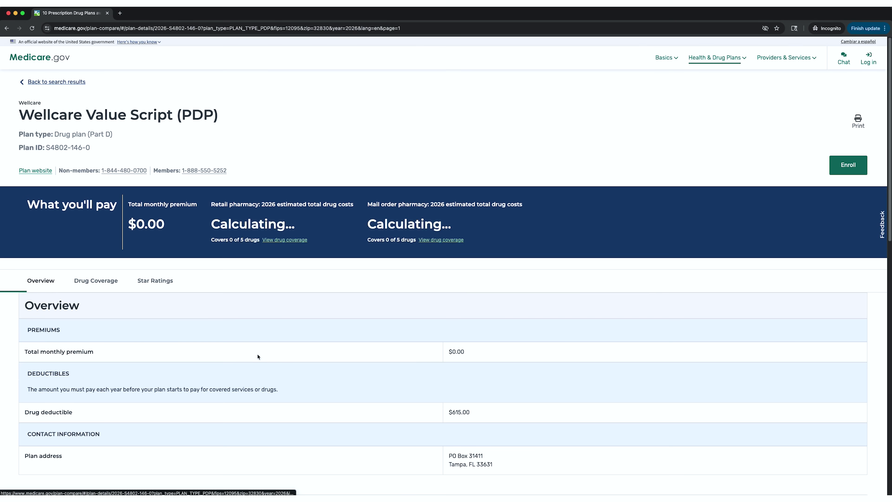
click(113, 284)
scroll(207, 335, down, 2)
scroll(207, 336, down, 4)
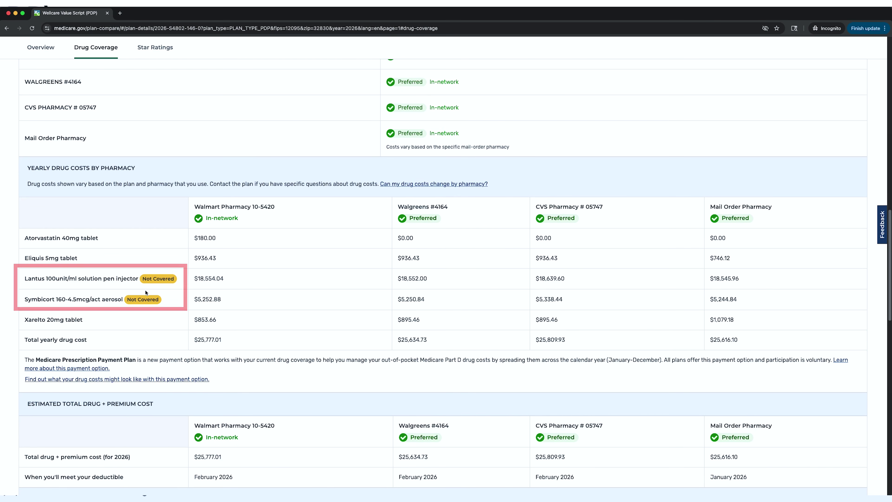
scroll(201, 299, up, 11)
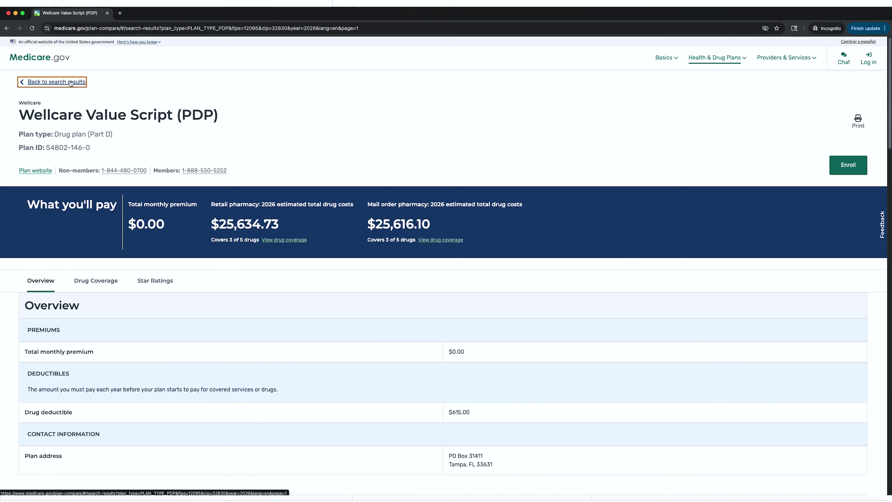
Step: Open the drug coverage of Humana Value Rx Plan (PDP) and examine its yearly, total and monthly costs by pharmacy
click(95, 281)
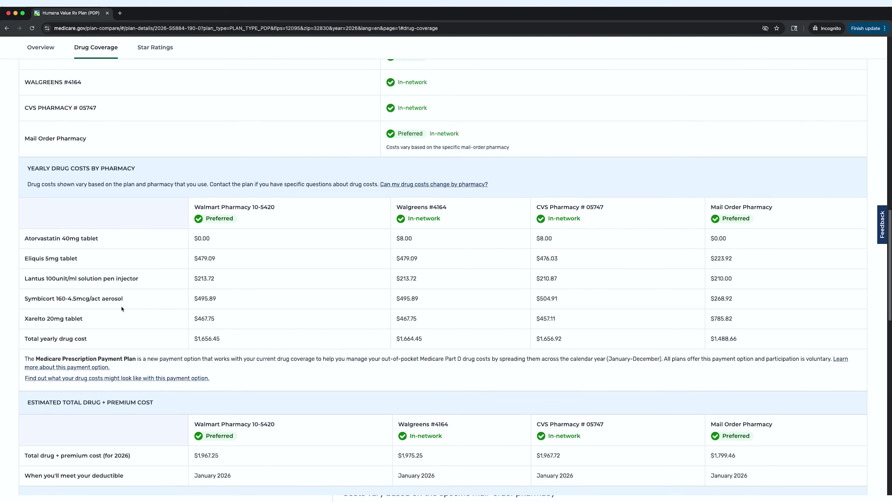
scroll(145, 298, down, 1)
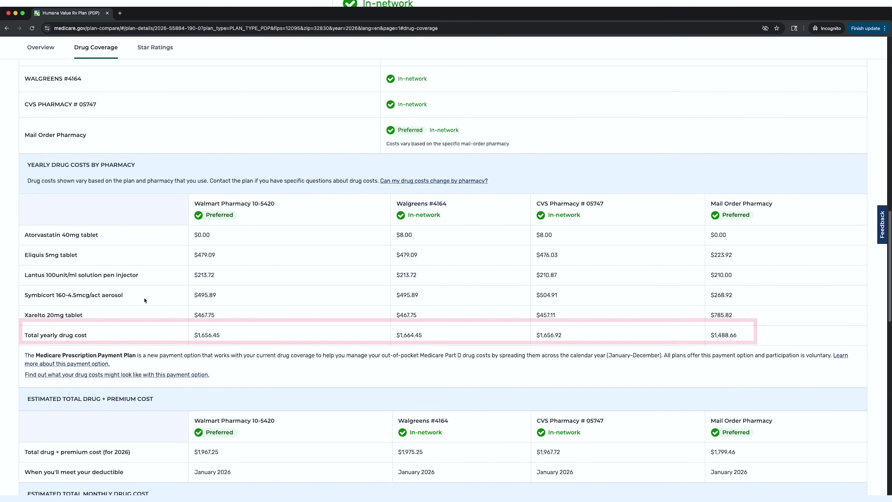
scroll(144, 300, down, 1)
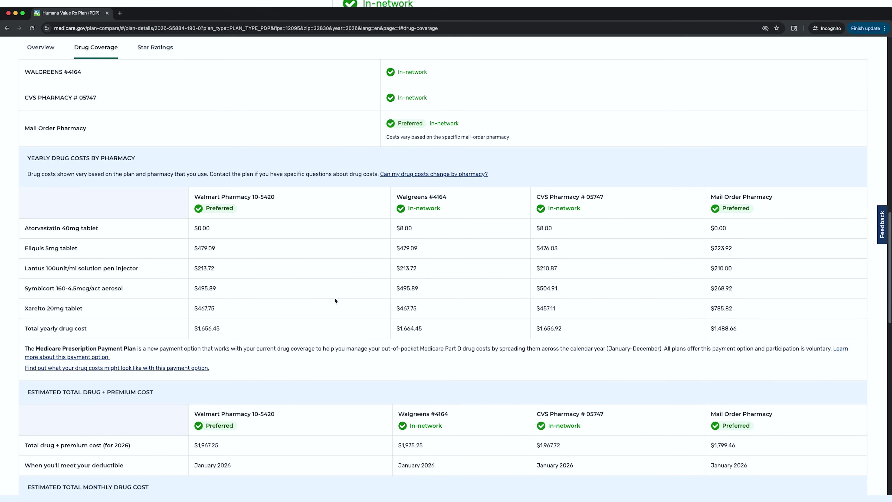
scroll(334, 301, down, 5)
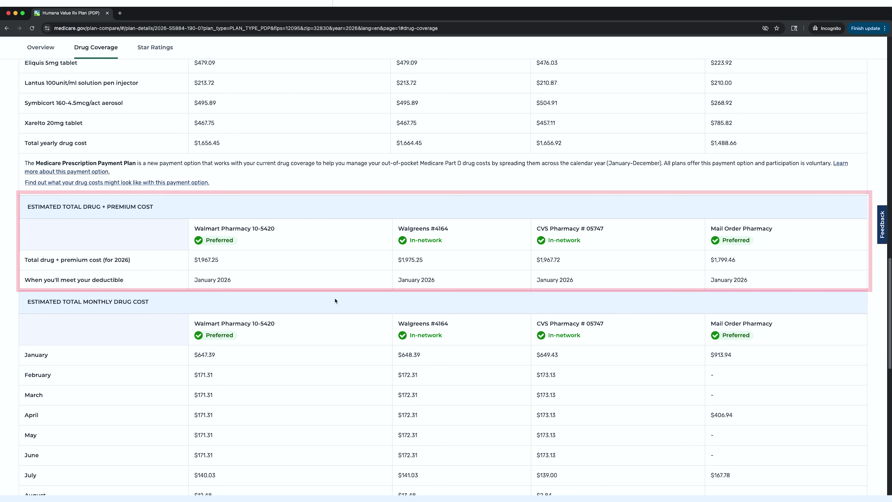
scroll(334, 301, down, 3)
scroll(335, 301, down, 1)
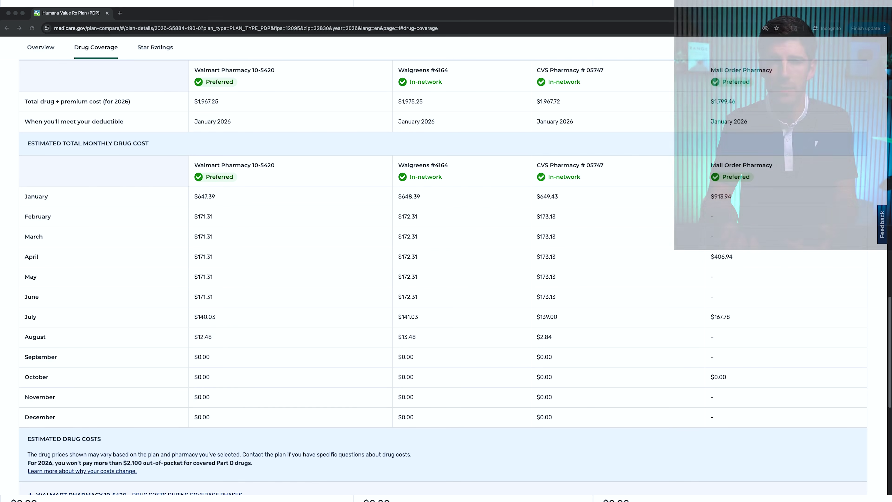
Step: Return to the plan results and compare Humana Value Rx Plan, Humana Premier Rx Plan and AARP Medicare Rx Preferred from UHC
scroll(237, 319, up, 10)
scroll(237, 319, up, 20)
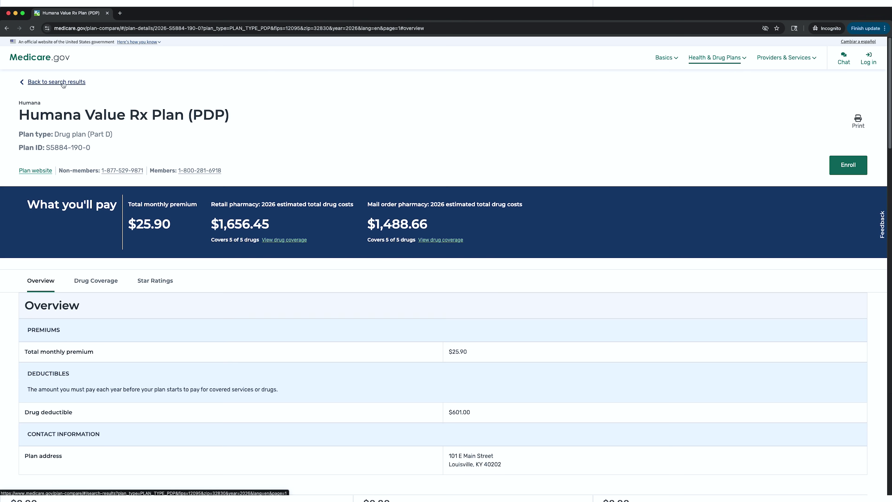
click(63, 83)
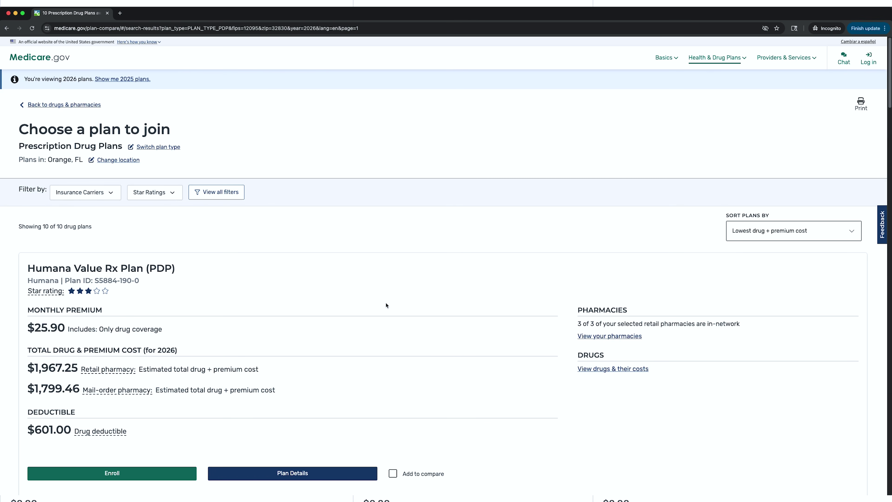
scroll(386, 334, down, 2)
click(393, 390)
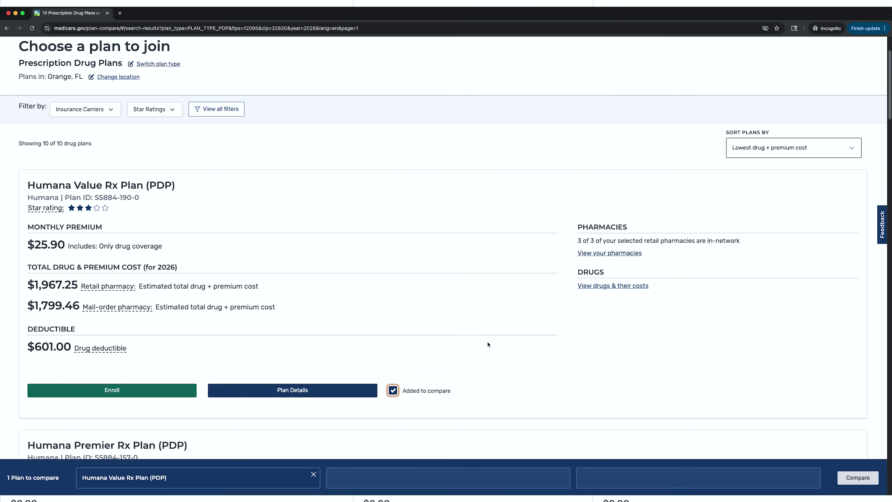
scroll(489, 344, down, 10)
click(393, 288)
scroll(466, 299, down, 7)
click(393, 307)
click(849, 480)
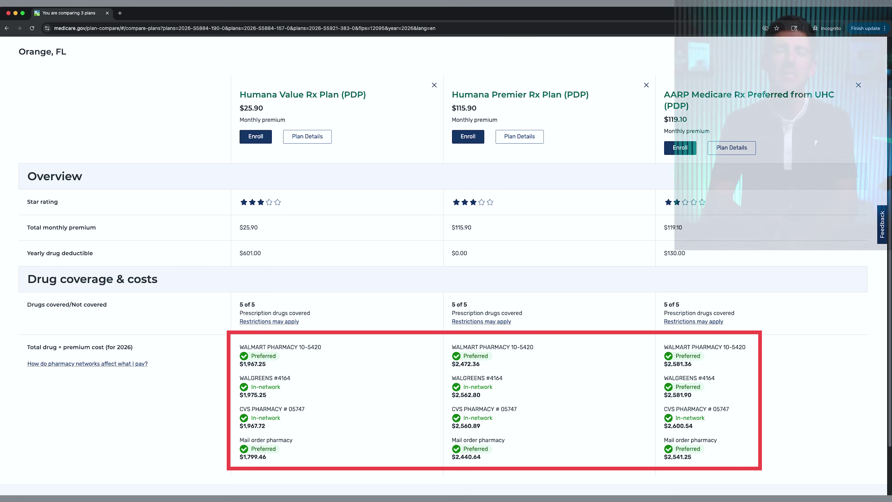
Step: Review the three-plan comparison, and check what enrolling in Humana Value Rx Plan (PDP) requires before cancelling the enrollment
scroll(304, 337, down, 1)
scroll(305, 337, down, 2)
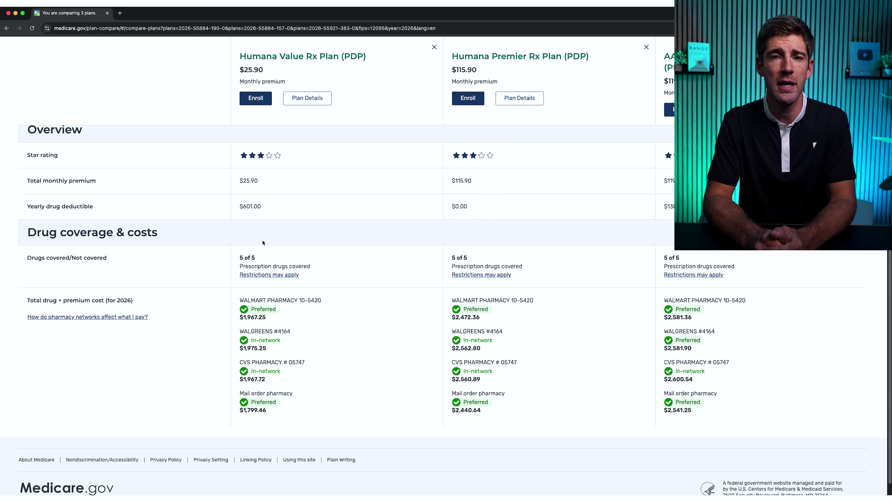
scroll(270, 332, up, 5)
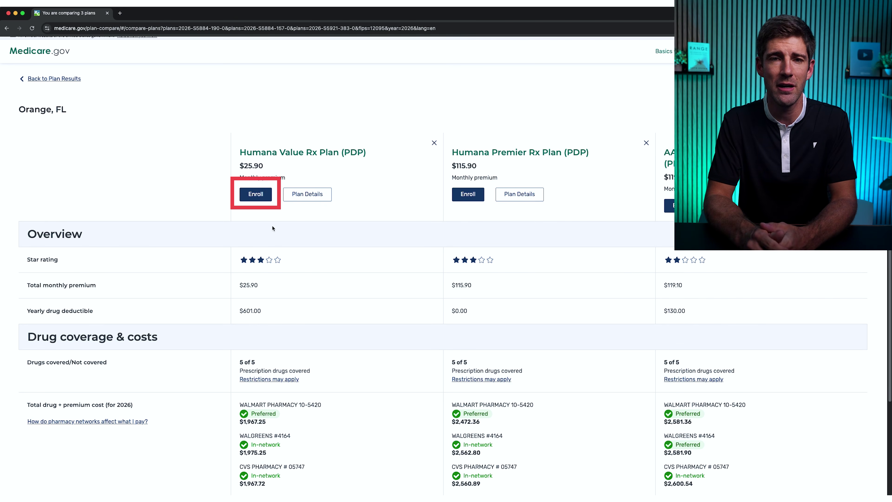
click(253, 198)
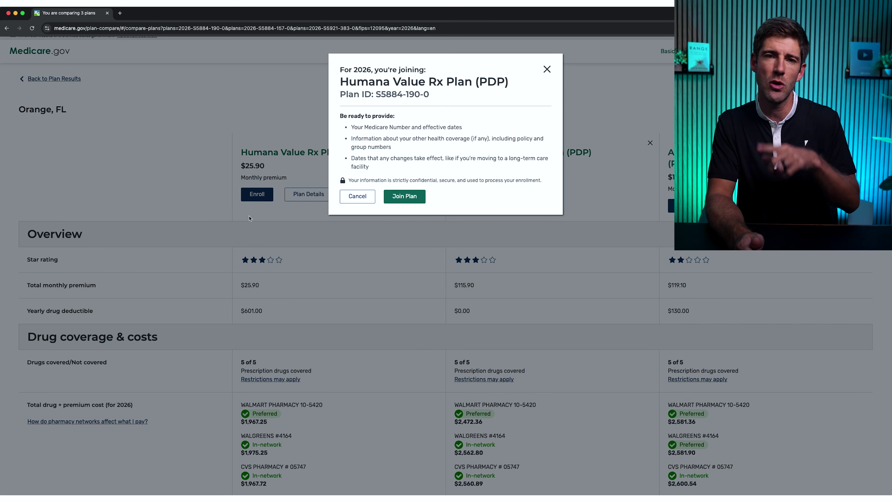
click(357, 197)
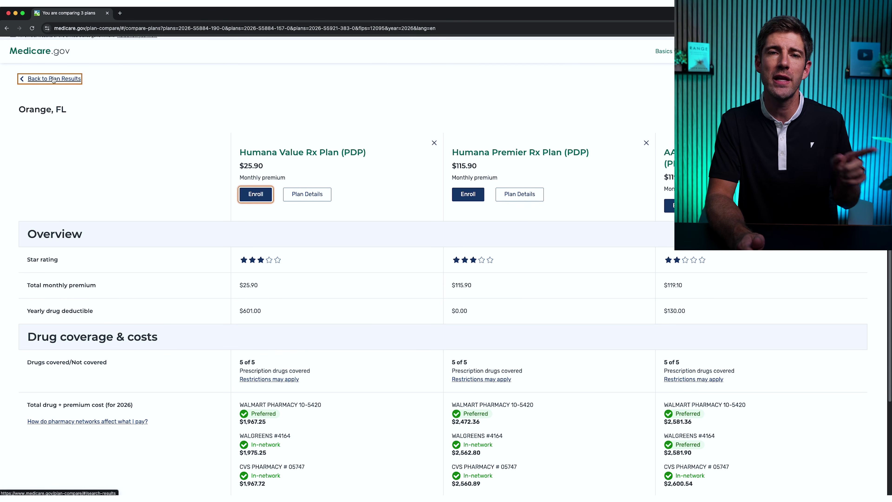
Step: Return to the plan results and start enrollment in Humana Value Rx Plan (PDP)
click(54, 78)
scroll(224, 203, down, 5)
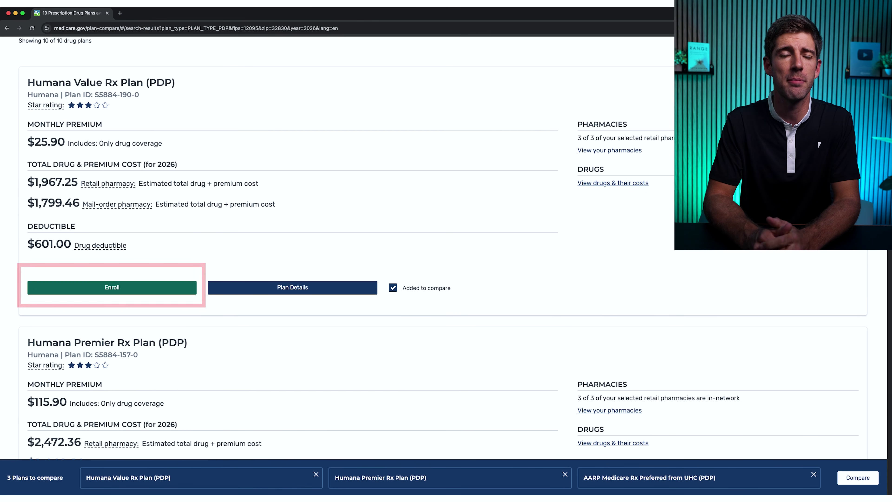
click(128, 288)
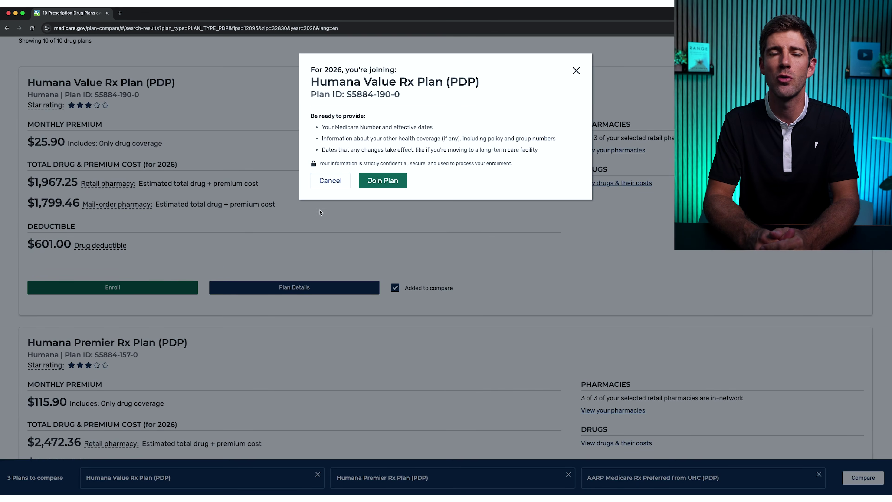